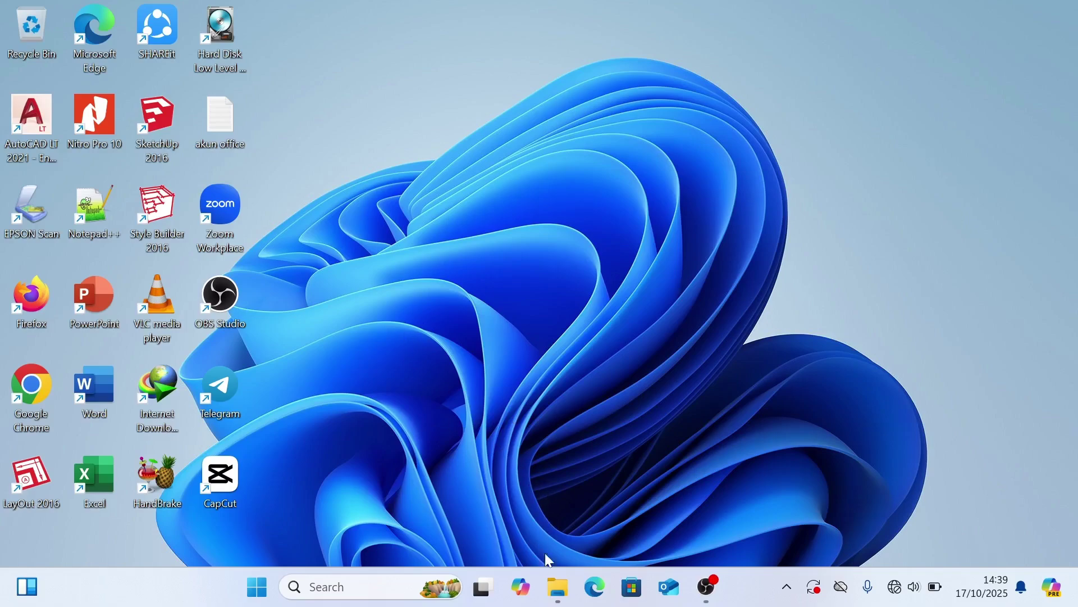
Open the FL26 folder inside DOWNLOAD MASTER on Local Disk (G:) in File Explorer.
{"action": "left_click", "coordinate": [558, 587]}
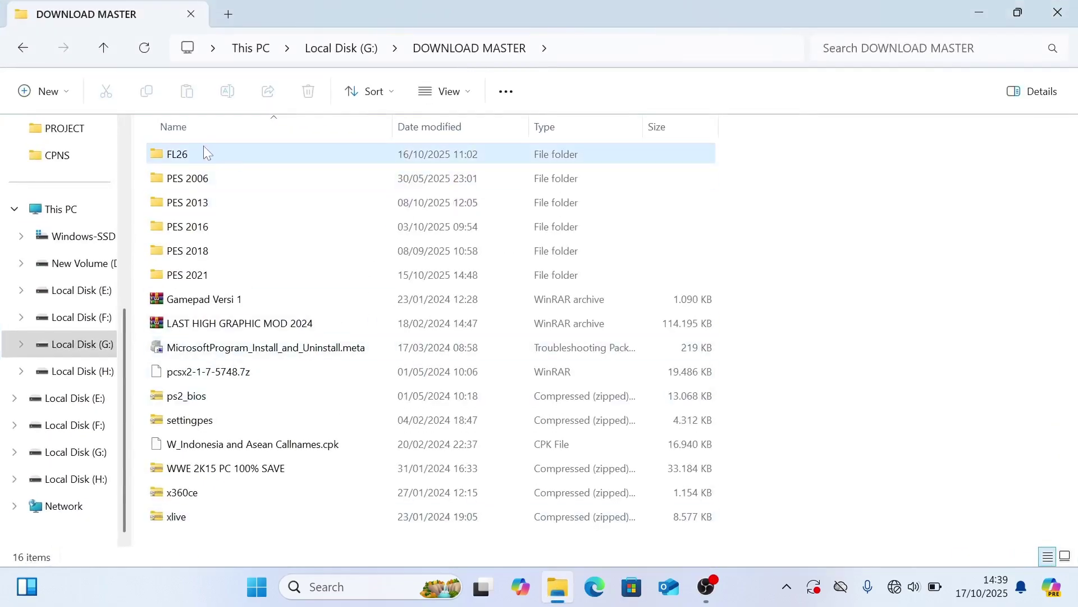
{"action": "left_click", "coordinate": [205, 153]}
{"action": "double_click", "coordinate": [214, 153]}
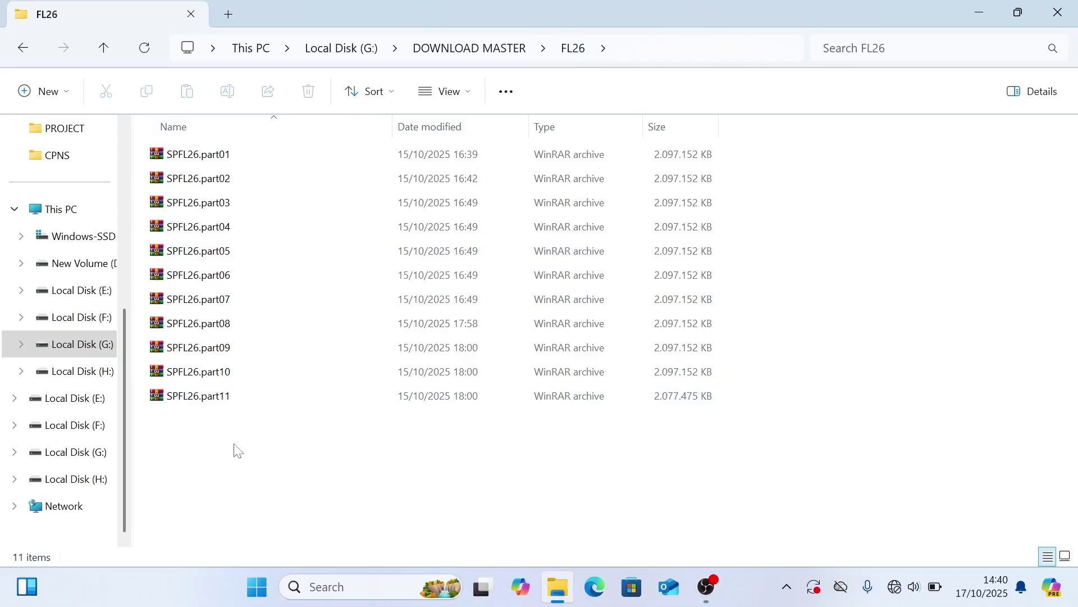
Extract all eleven SPFL26 part archives together with WinRAR into an SPFL26 subfolder.
{"action": "left_click_drag", "start_coordinate": [237, 442], "coordinate": [221, 130]}
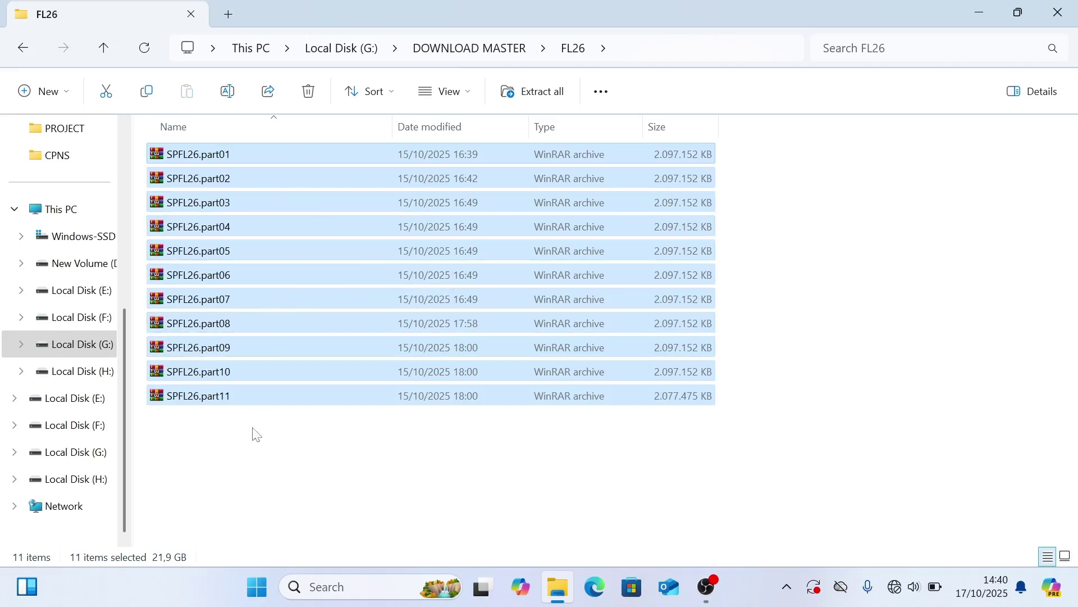
{"action": "left_click_drag", "start_coordinate": [273, 449], "coordinate": [243, 162]}
{"action": "left_click_drag", "start_coordinate": [240, 453], "coordinate": [242, 159]}
{"action": "right_click", "coordinate": [275, 336]}
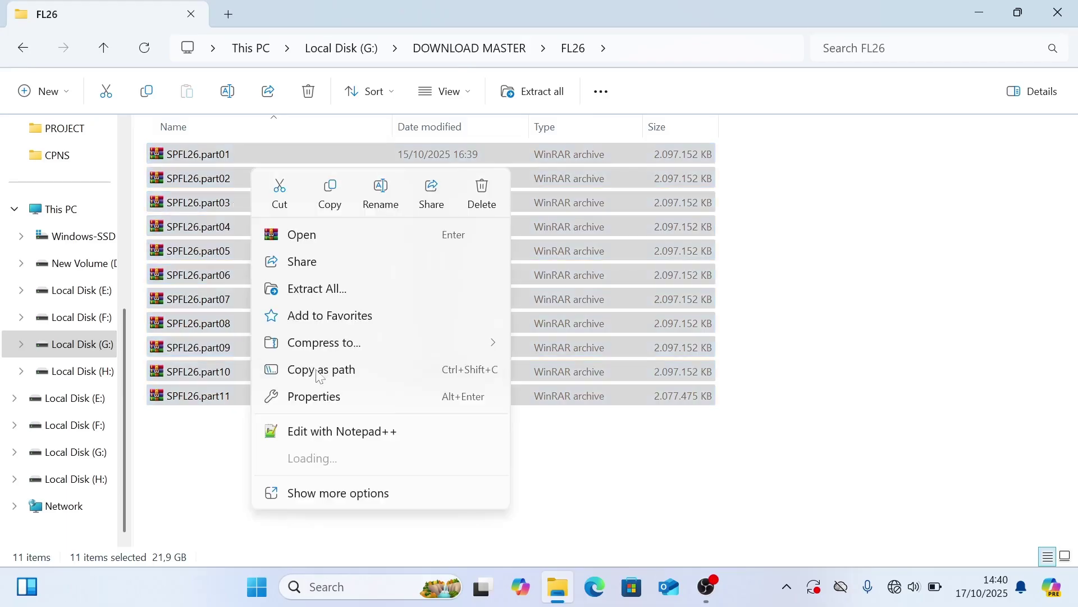
{"action": "mouse_move", "coordinate": [328, 458]}
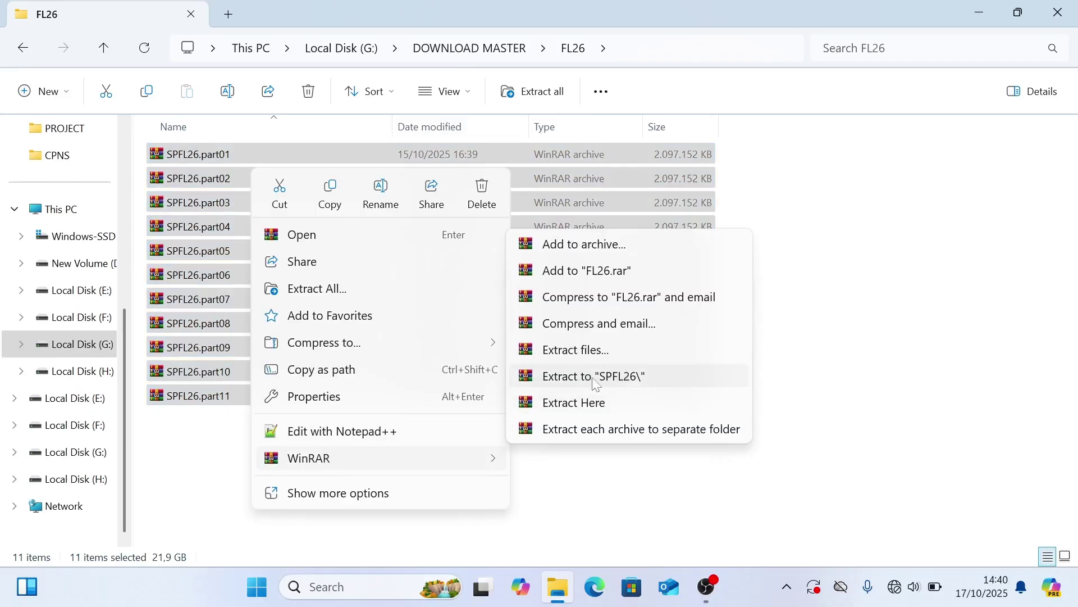
{"action": "left_click", "coordinate": [644, 381]}
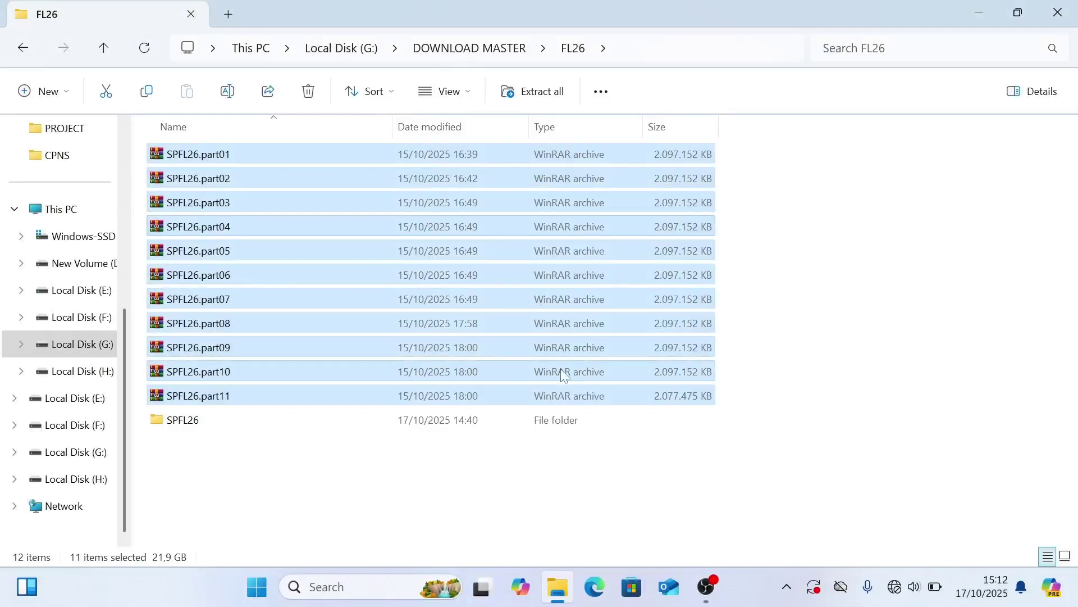
Open the extracted SPFL26 folder and the SPFL26 folder nested inside it.
{"action": "left_click", "coordinate": [481, 469]}
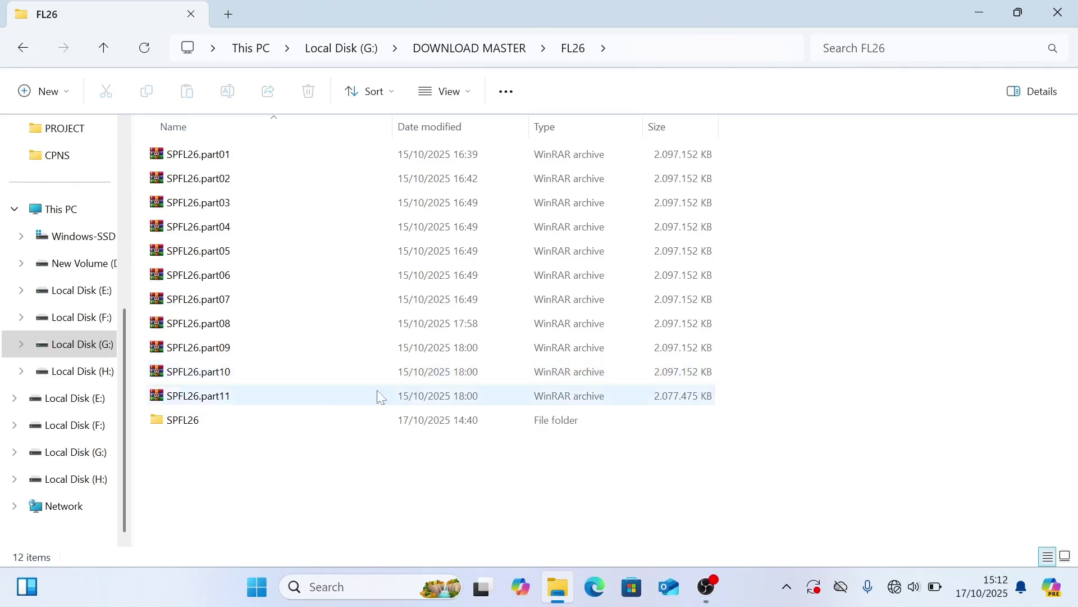
{"action": "left_click", "coordinate": [281, 415]}
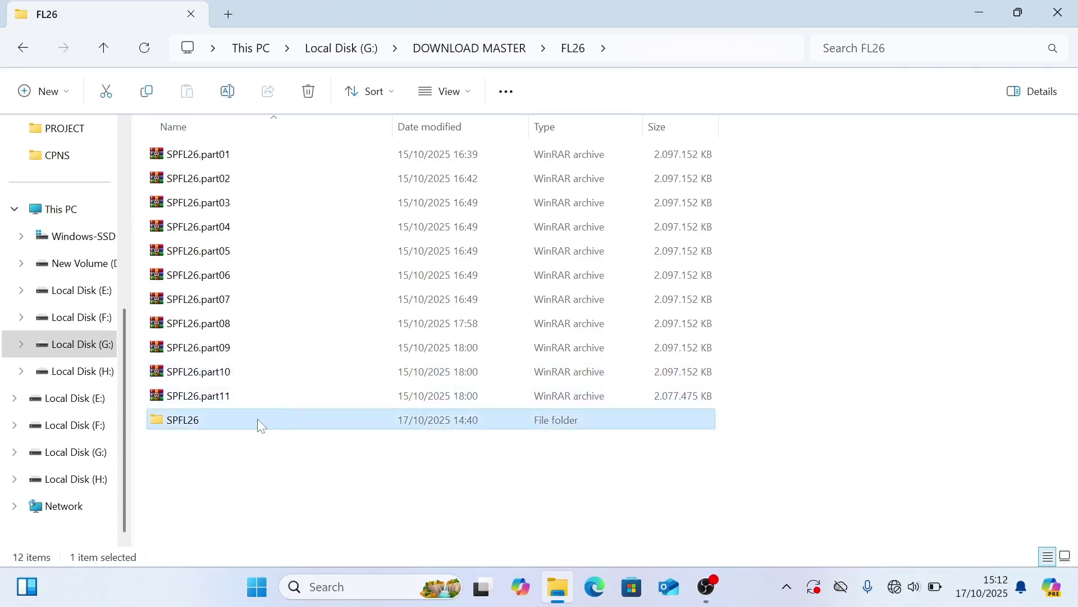
{"action": "double_click", "coordinate": [287, 417]}
{"action": "double_click", "coordinate": [241, 156]}
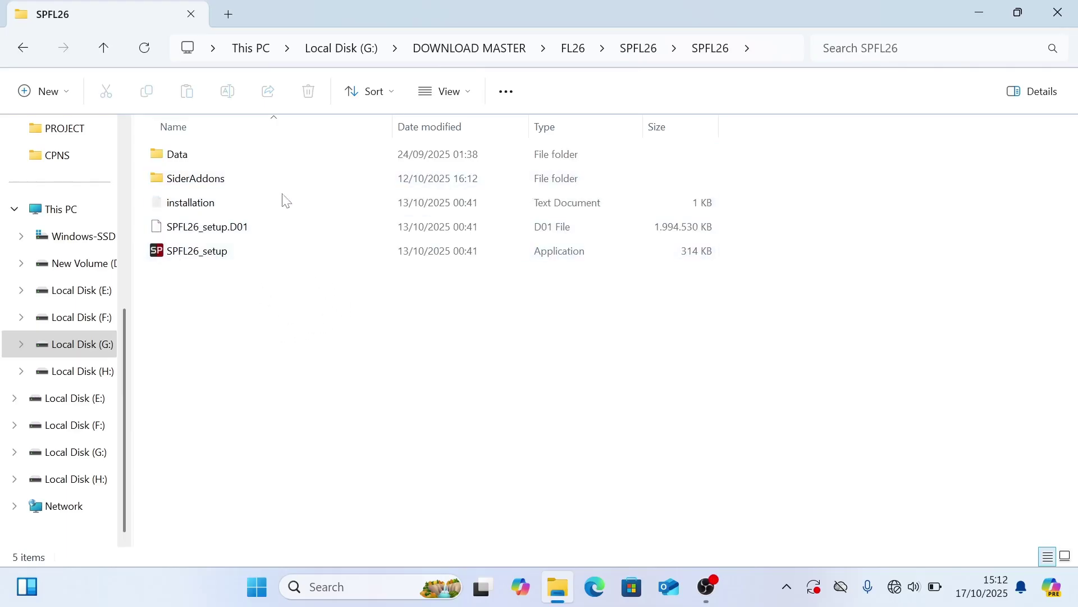
Launch the SPFL26_setup application and proceed past the installer's welcome page.
{"action": "left_click", "coordinate": [239, 262]}
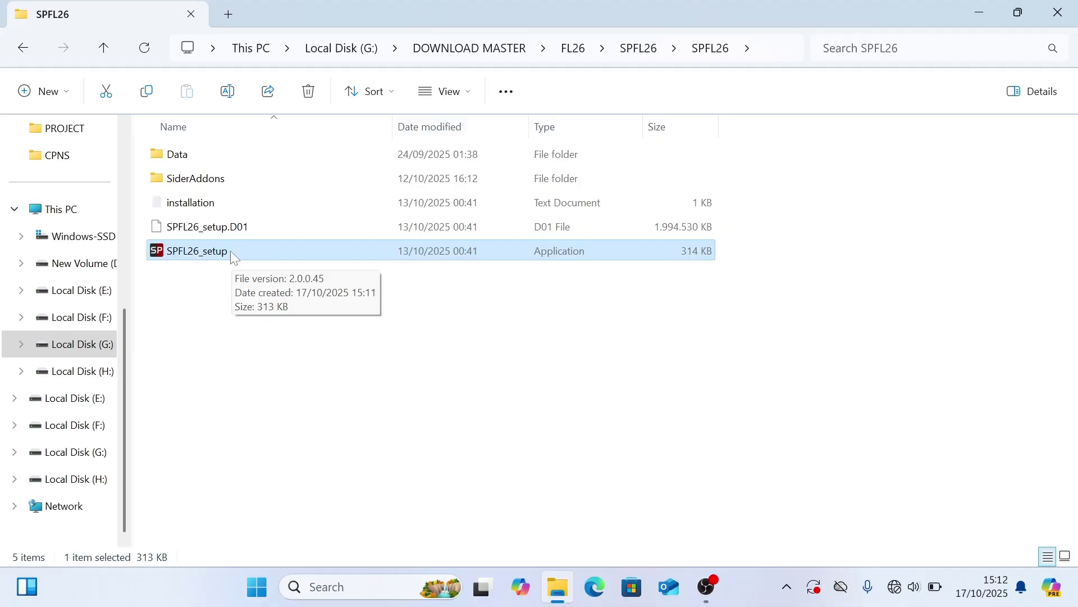
{"action": "right_click", "coordinate": [248, 260]}
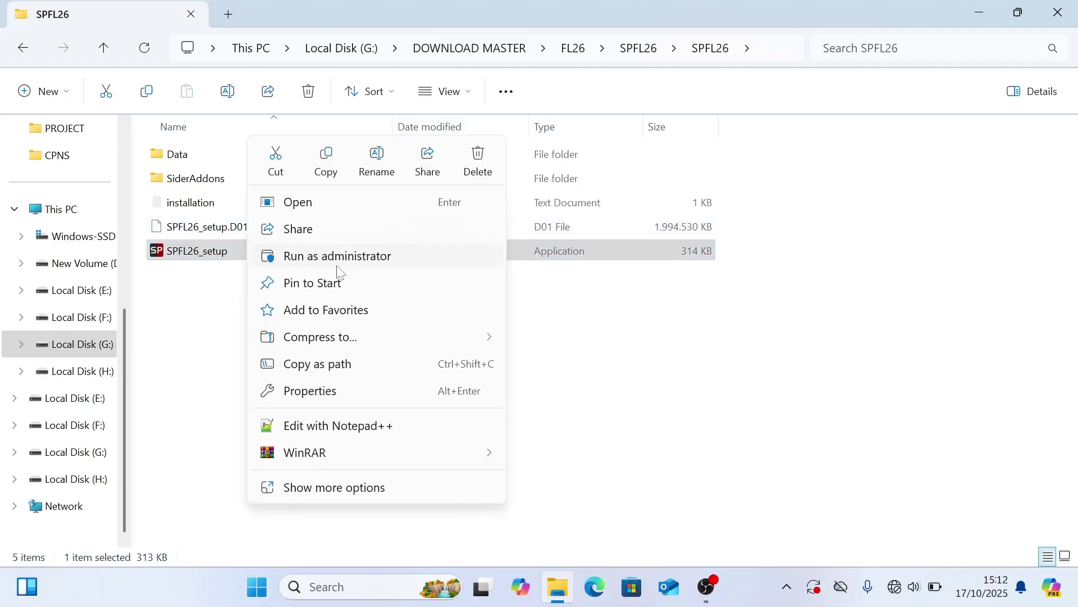
{"action": "left_click", "coordinate": [348, 208]}
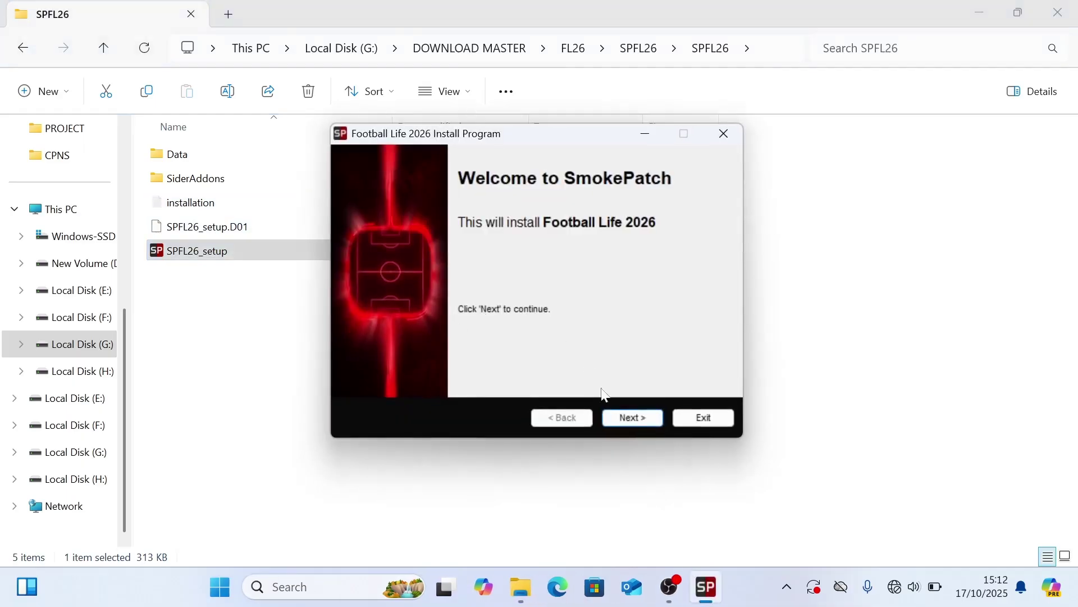
{"action": "left_click", "coordinate": [632, 418]}
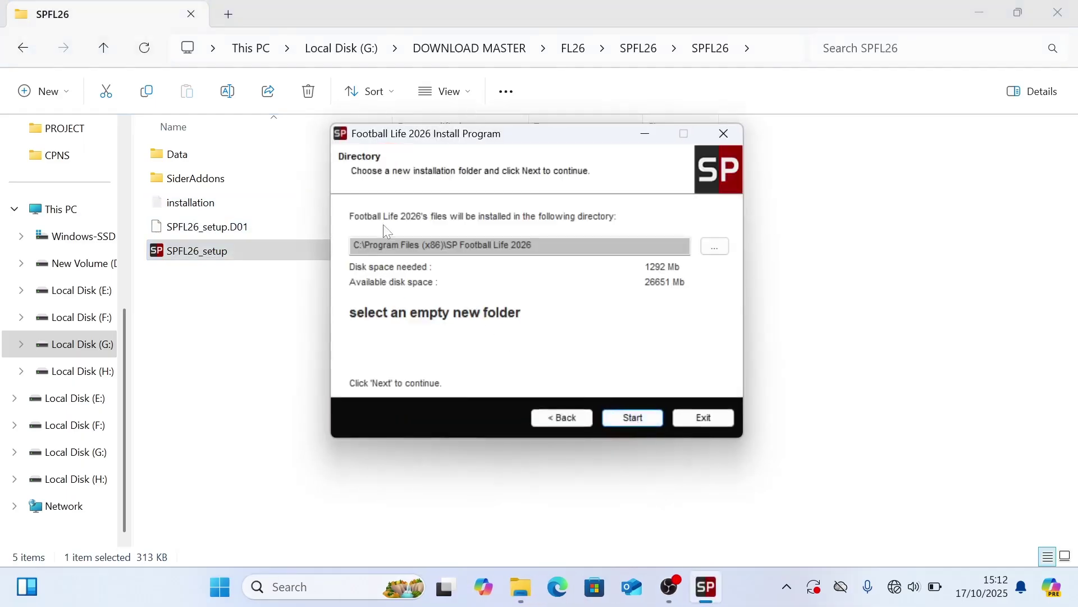
Browse for the installation directory and select the existing GAMES folder on New Volume (D:).
{"action": "left_click", "coordinate": [723, 251]}
{"action": "left_click", "coordinate": [714, 247]}
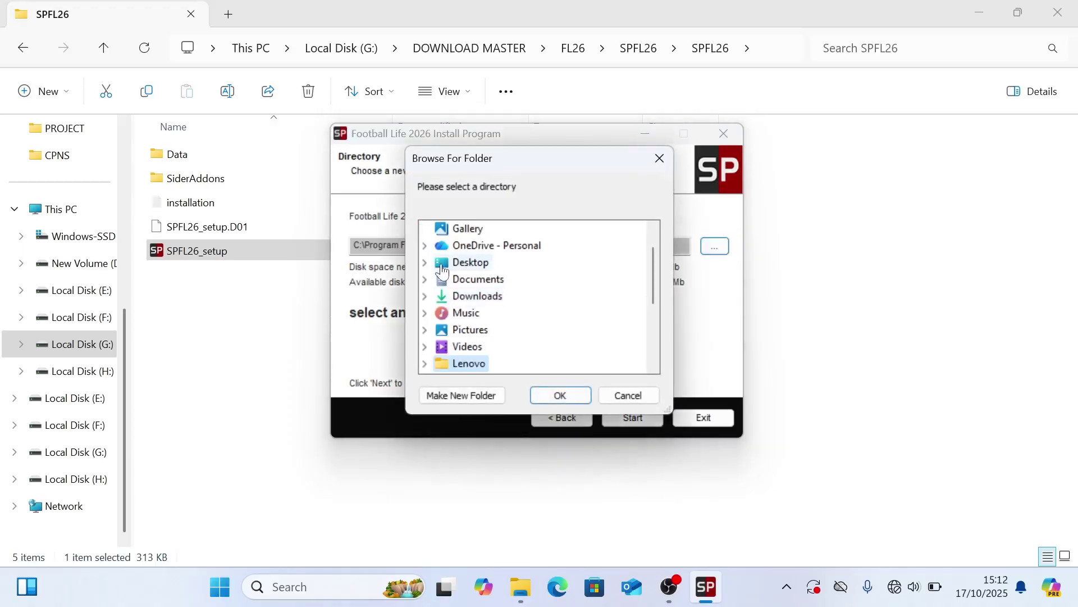
{"action": "scroll", "coordinate": [443, 271], "scroll_direction": "down", "scroll_amount": 3}
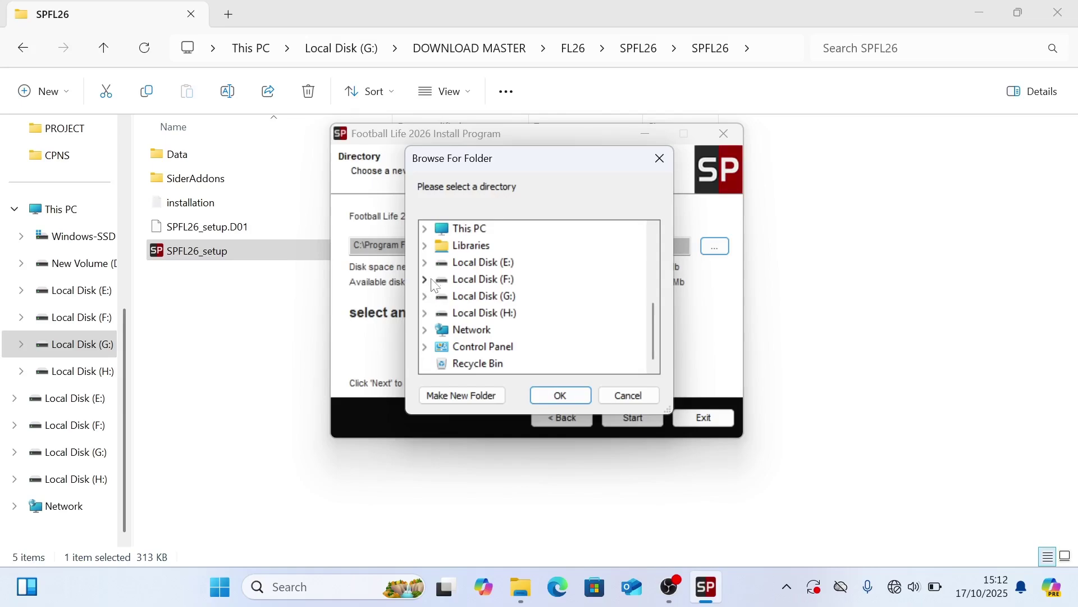
{"action": "scroll", "coordinate": [434, 284], "scroll_direction": "up", "scroll_amount": 3}
{"action": "scroll", "coordinate": [436, 320], "scroll_direction": "down", "scroll_amount": 1}
{"action": "scroll", "coordinate": [431, 310], "scroll_direction": "down", "scroll_amount": 2}
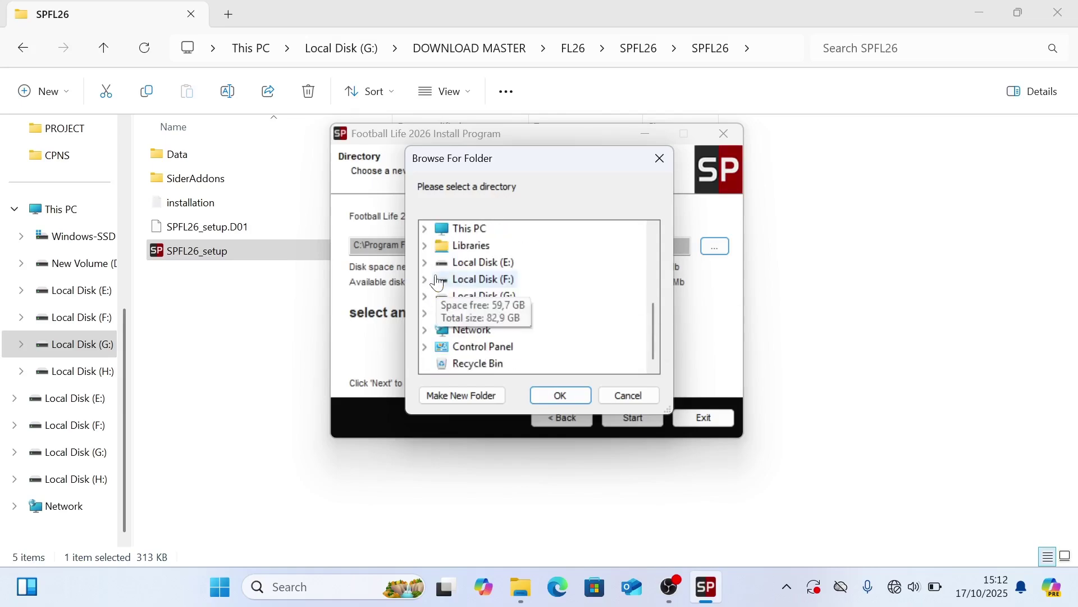
{"action": "double_click", "coordinate": [429, 229]}
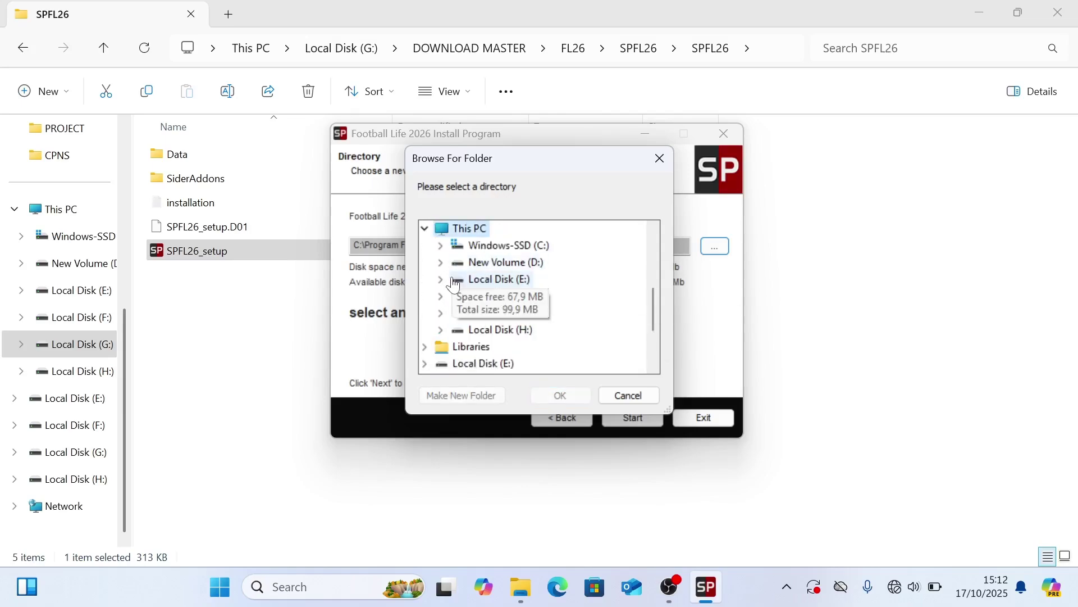
{"action": "left_click", "coordinate": [441, 262]}
{"action": "left_click", "coordinate": [456, 296]}
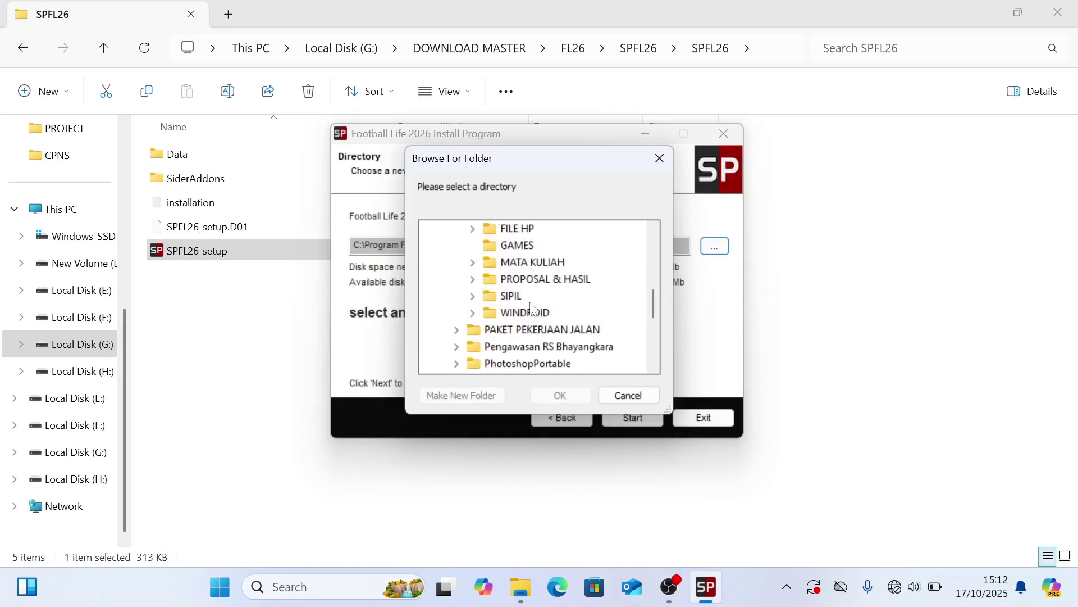
{"action": "scroll", "coordinate": [513, 285], "scroll_direction": "up", "scroll_amount": 1}
{"action": "left_click", "coordinate": [512, 298]}
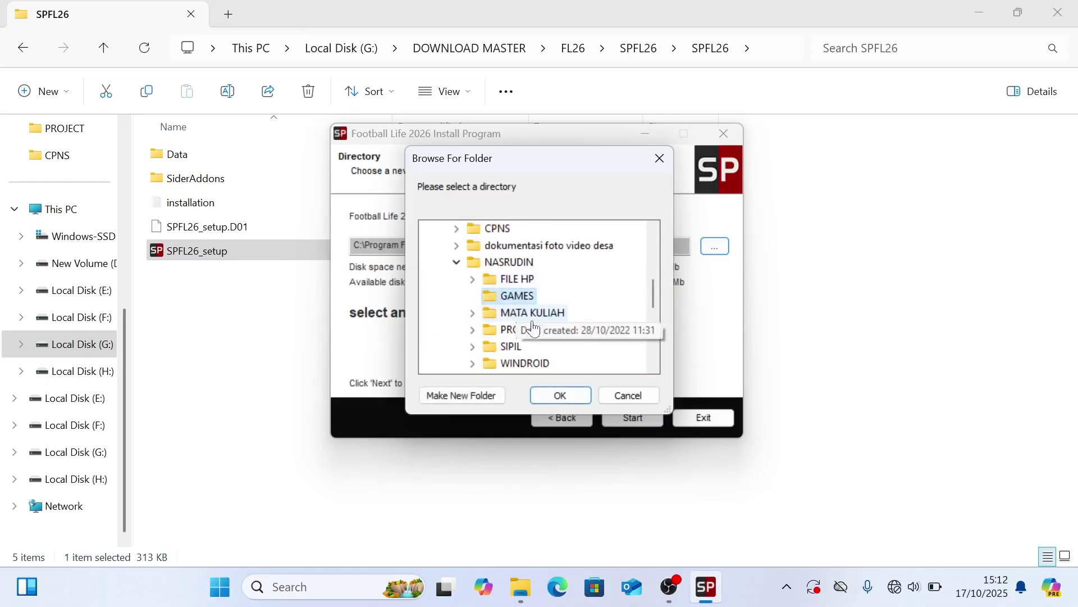
Create a new folder named FL26 inside GAMES and confirm it as the installation directory.
{"action": "left_click", "coordinate": [487, 389]}
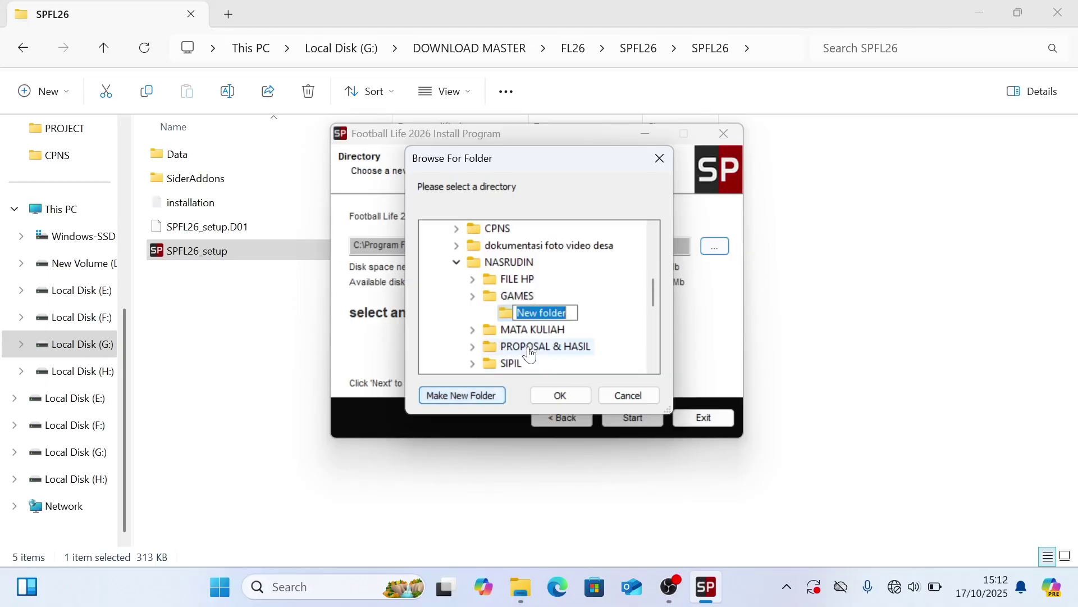
{"action": "key", "text": "Caps_Lock"}
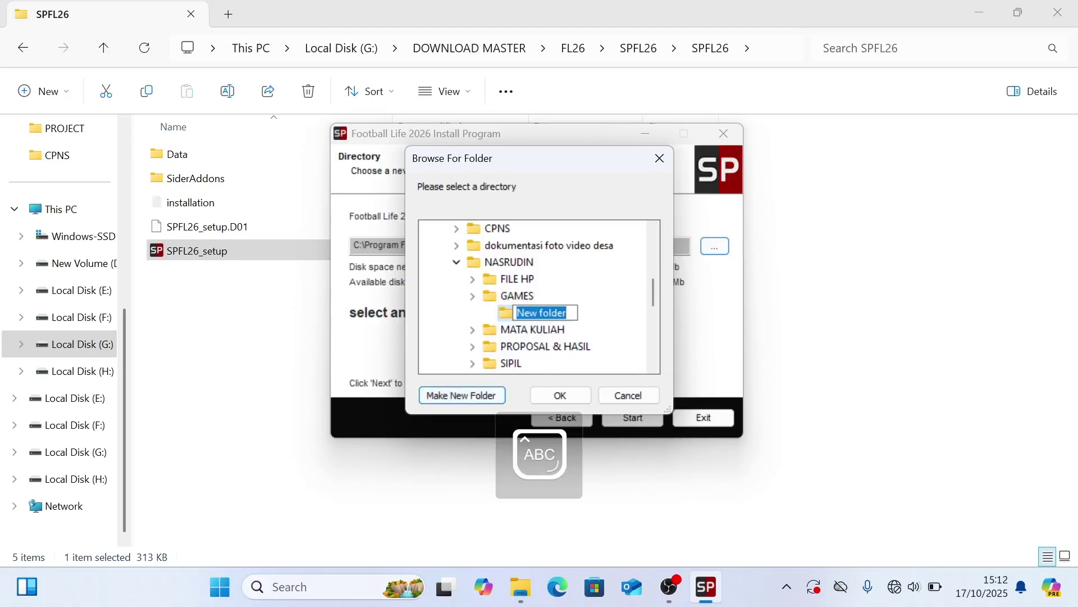
{"action": "type", "text": "FL26"}
{"action": "key", "text": "Return"}
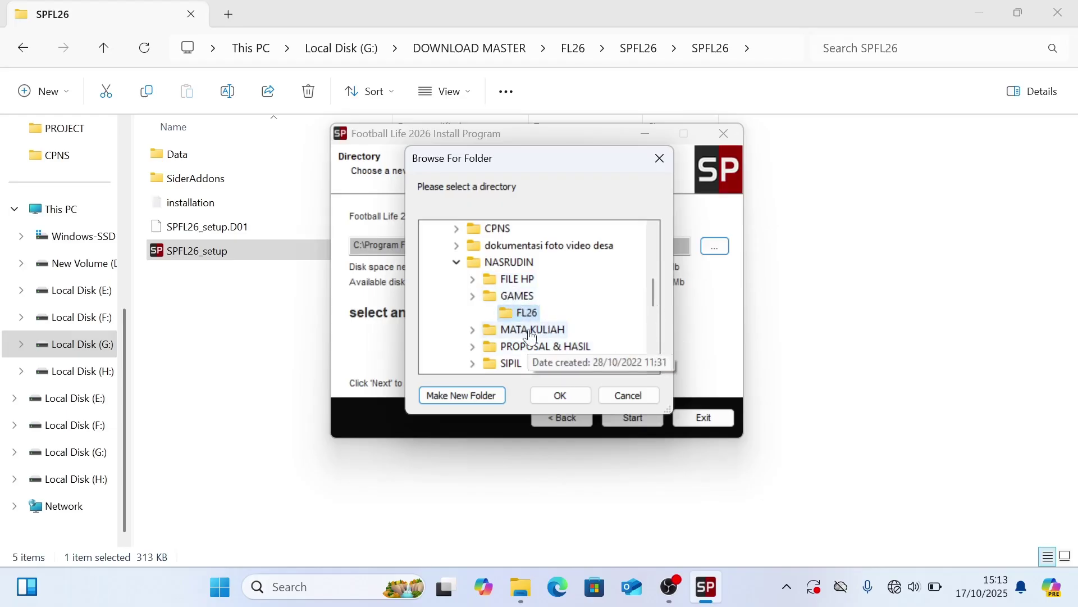
{"action": "left_click", "coordinate": [574, 398]}
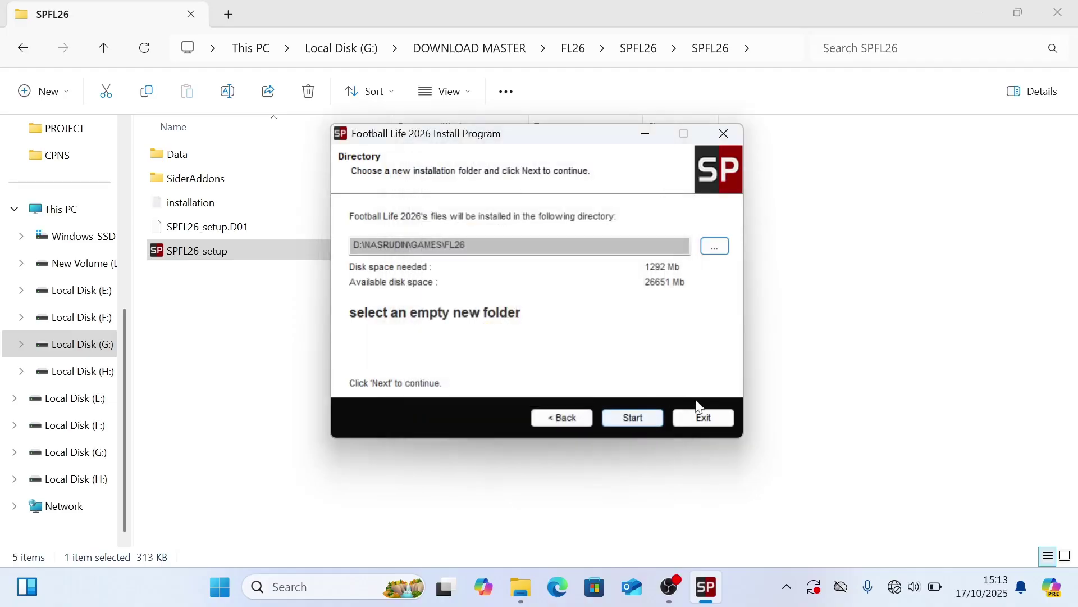
Start the Football Life 2026 installation and exit the installer once it has completed.
{"action": "left_click", "coordinate": [633, 416]}
{"action": "left_click", "coordinate": [631, 416]}
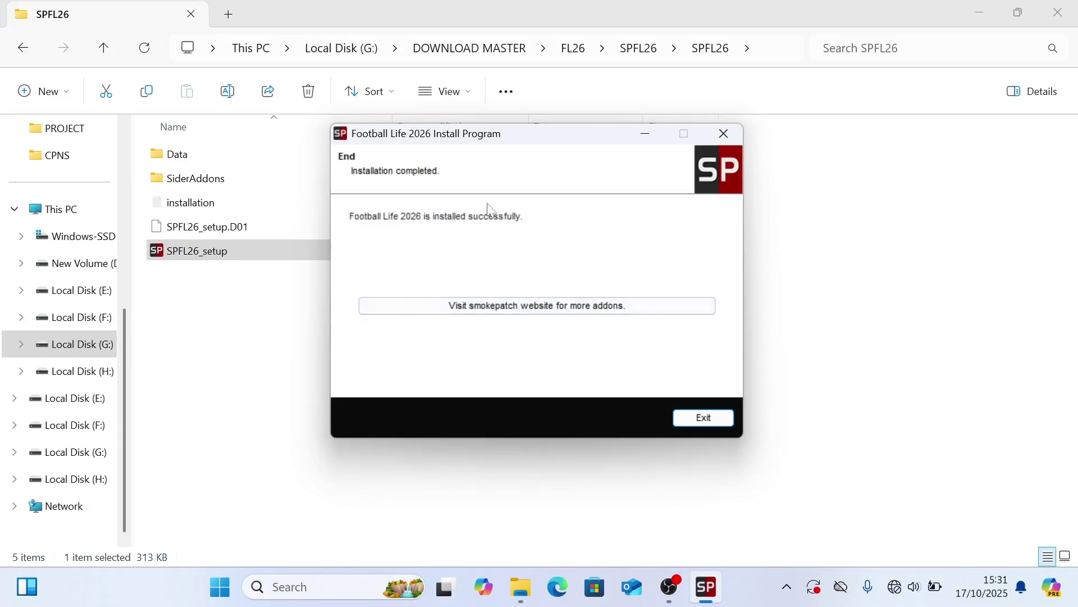
{"action": "left_click", "coordinate": [707, 424]}
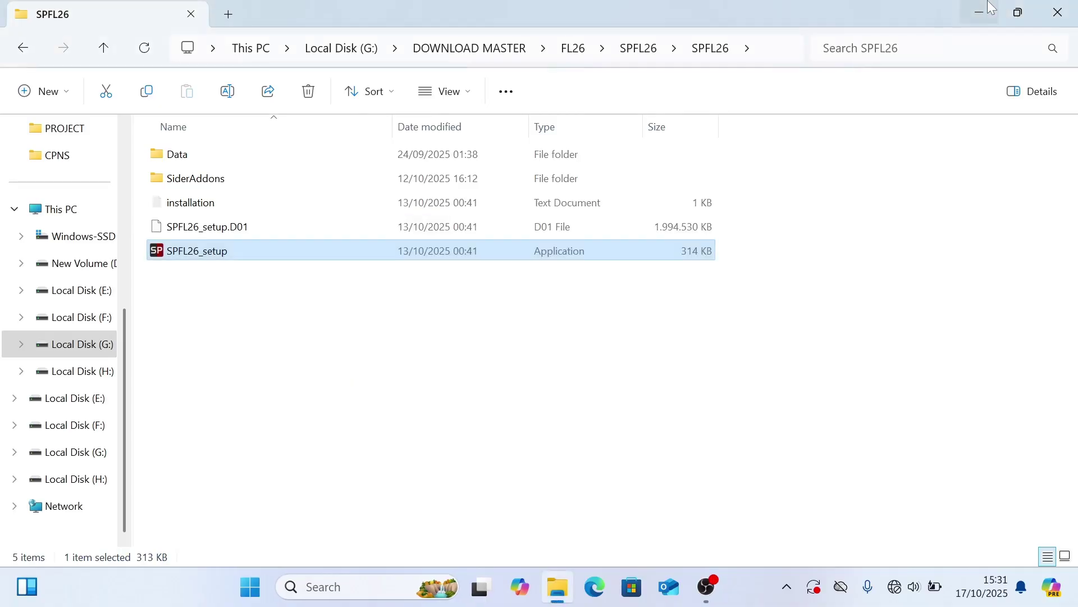
Minimize File Explorer, review the controller and display settings of SP Football Life 2026, and close them without saving.
{"action": "left_click", "coordinate": [987, 7]}
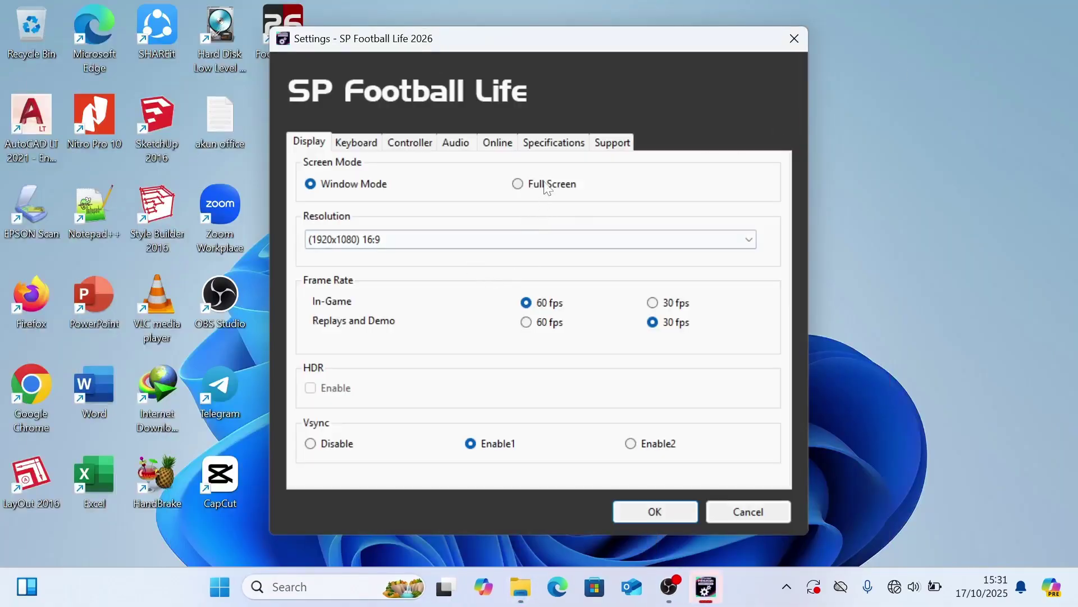
{"action": "left_click", "coordinate": [410, 143]}
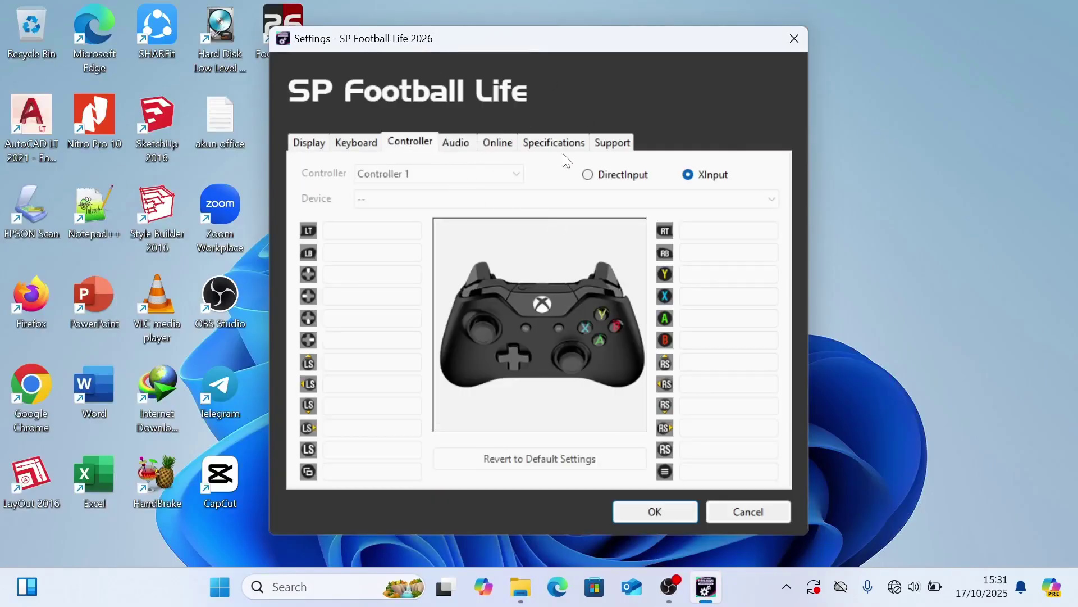
{"action": "left_click", "coordinate": [320, 145]}
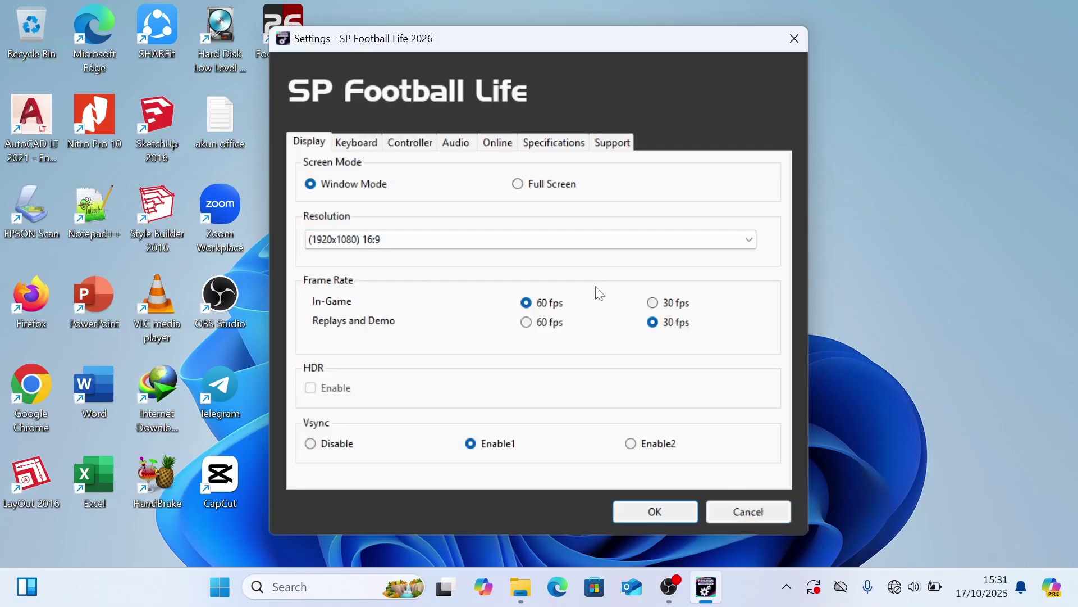
{"action": "left_click", "coordinate": [748, 510]}
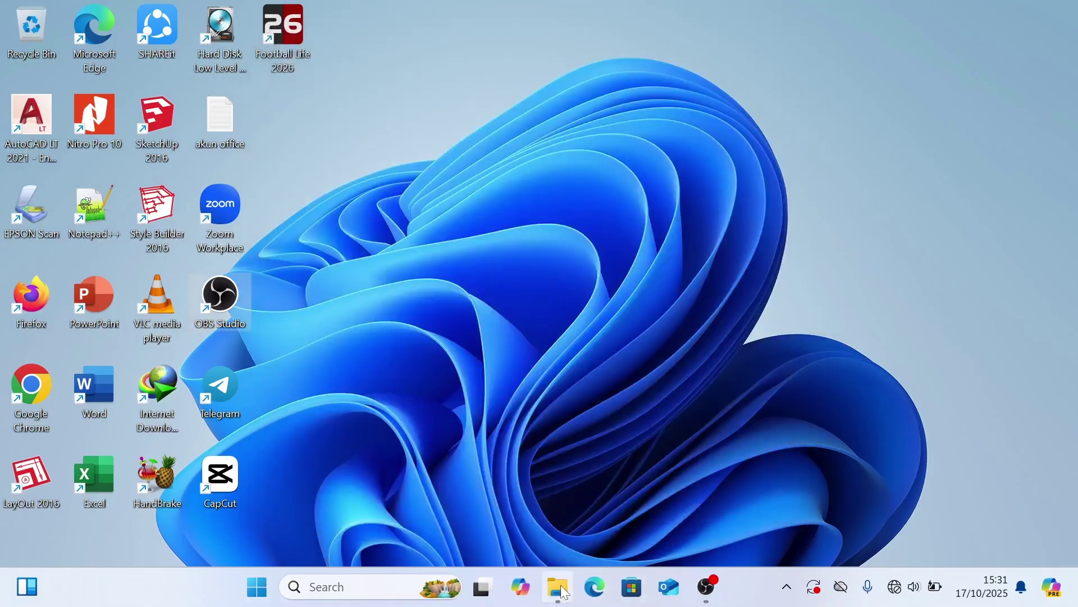
Open the file location of the Football Life 2026 desktop shortcut to show the game's installation folder.
{"action": "left_click", "coordinate": [558, 586]}
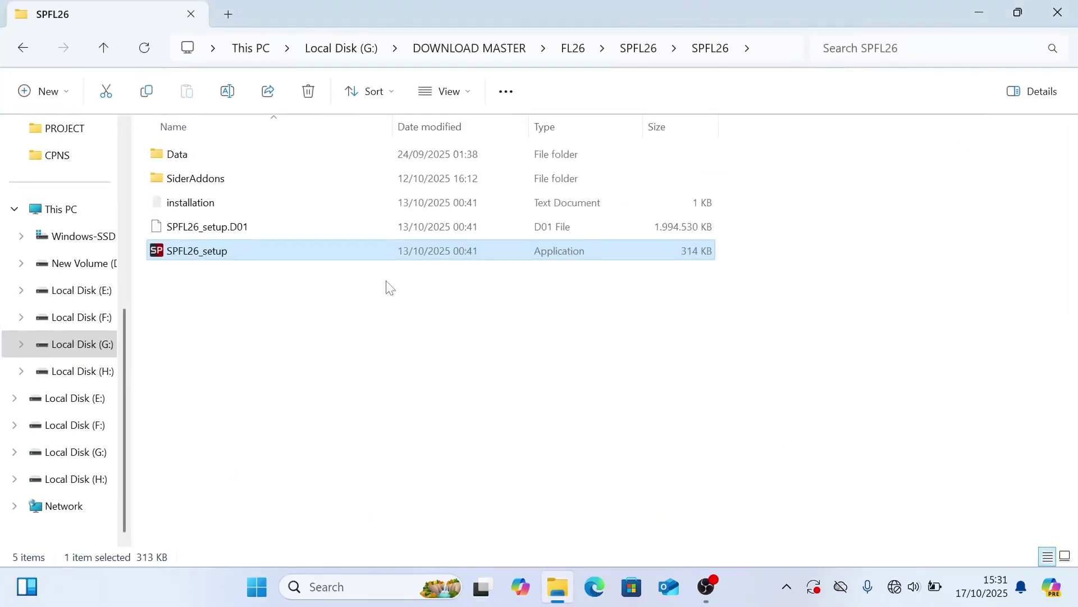
{"action": "left_click", "coordinate": [979, 13]}
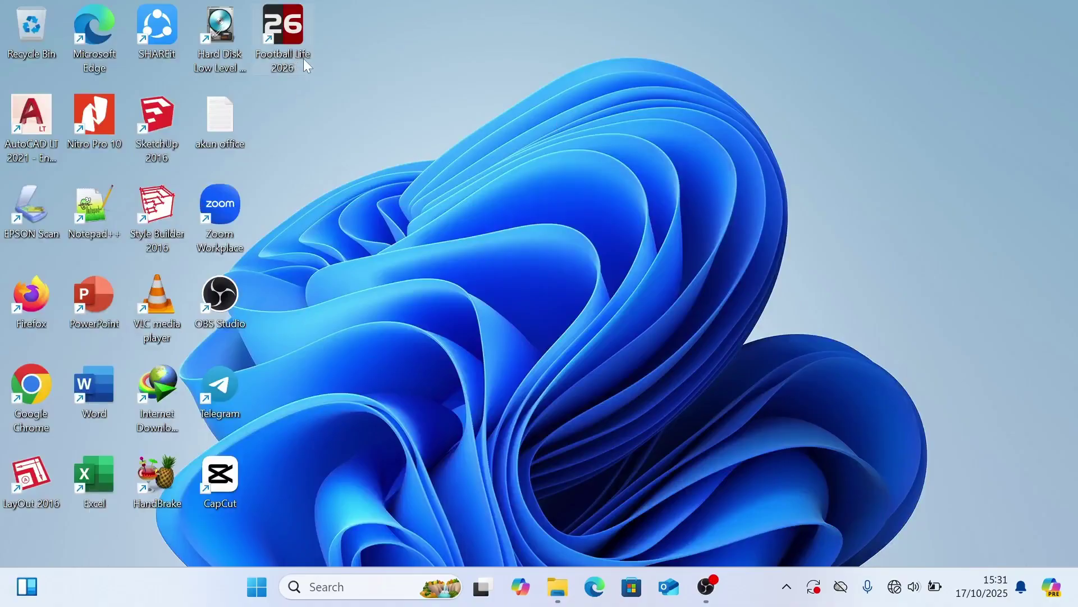
{"action": "right_click", "coordinate": [303, 59]}
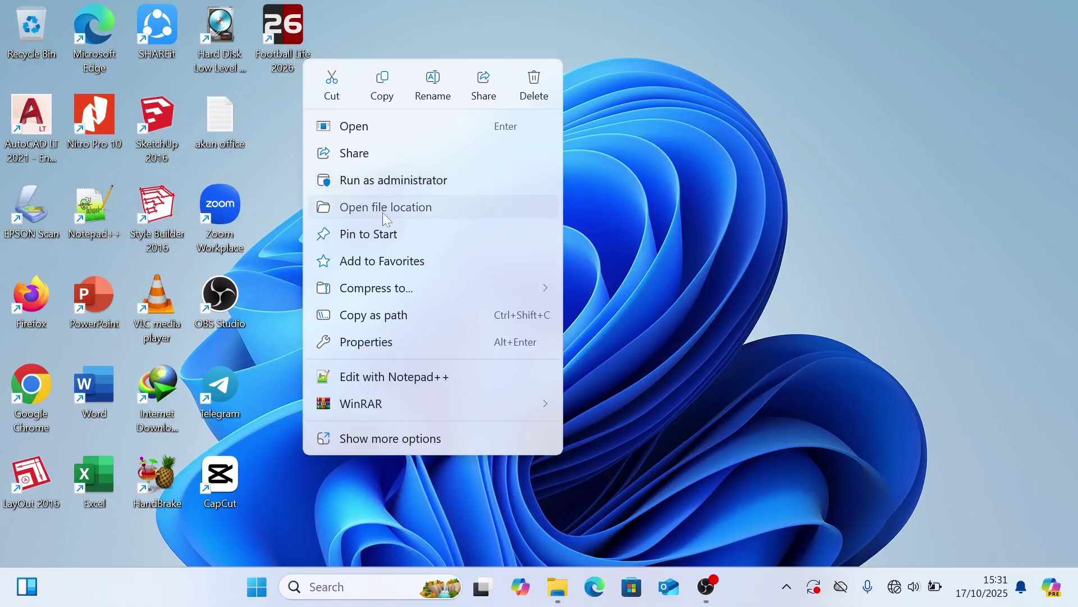
{"action": "left_click", "coordinate": [383, 212]}
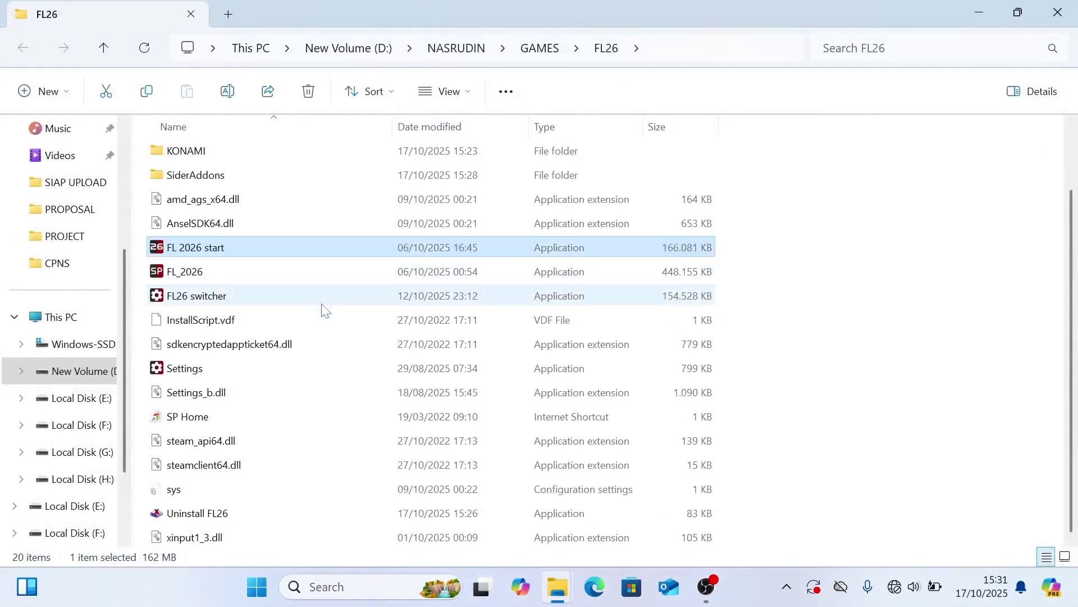
{"action": "left_click", "coordinate": [838, 315]}
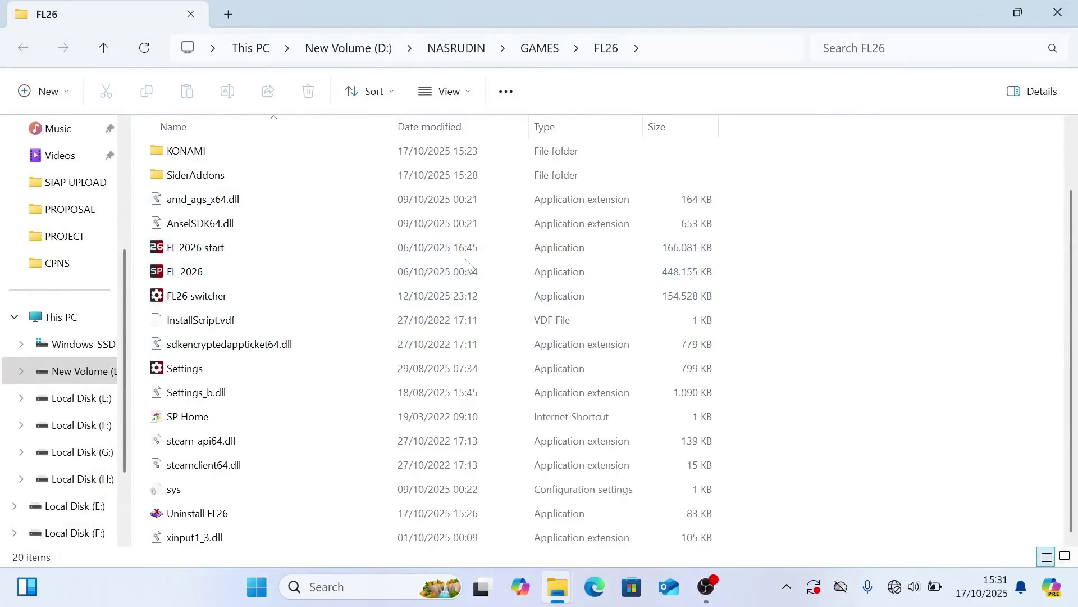
{"action": "scroll", "coordinate": [393, 295], "scroll_direction": "up", "scroll_amount": 2}
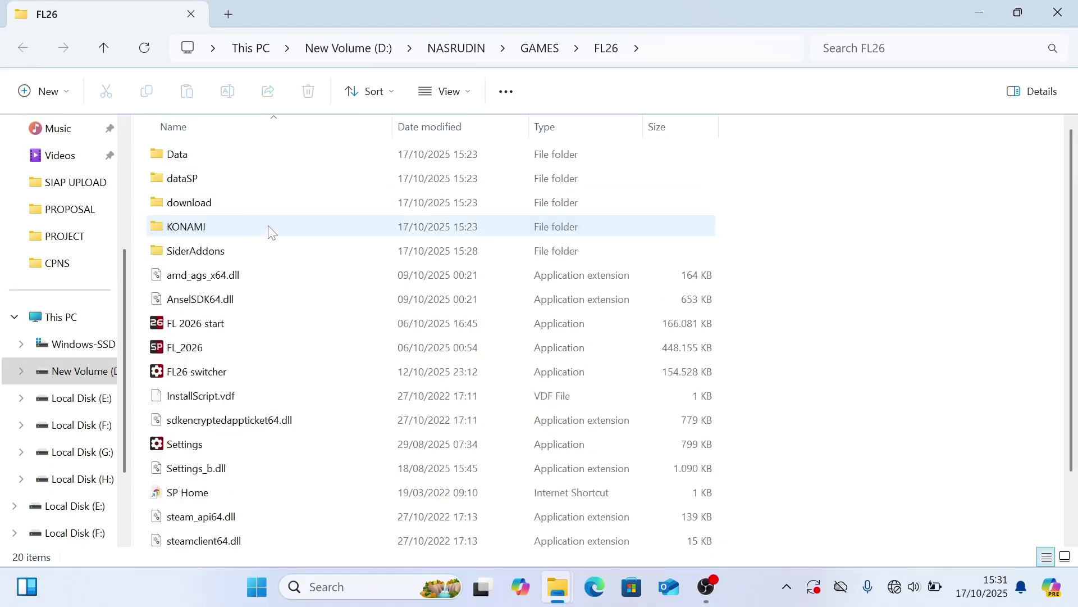
Minimize the FL26 window, switch to the SPFL26 window and browse to the FACEPACK FL26 folder inside GAMES on drive D:.
{"action": "scroll", "coordinate": [272, 232], "scroll_direction": "down", "scroll_amount": 1}
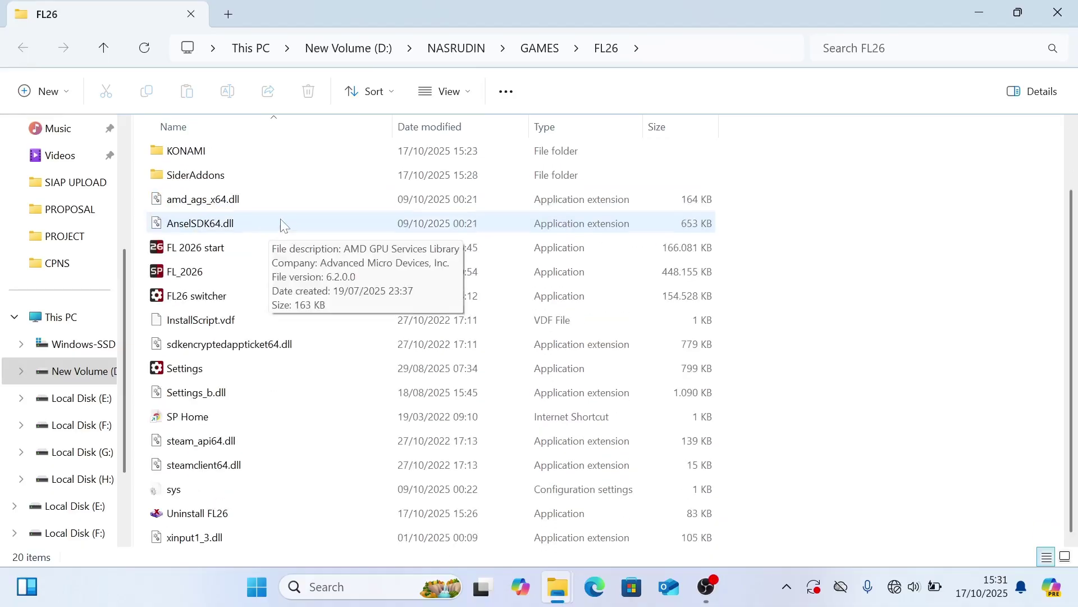
{"action": "left_click", "coordinate": [982, 10]}
{"action": "mouse_move", "coordinate": [564, 568]}
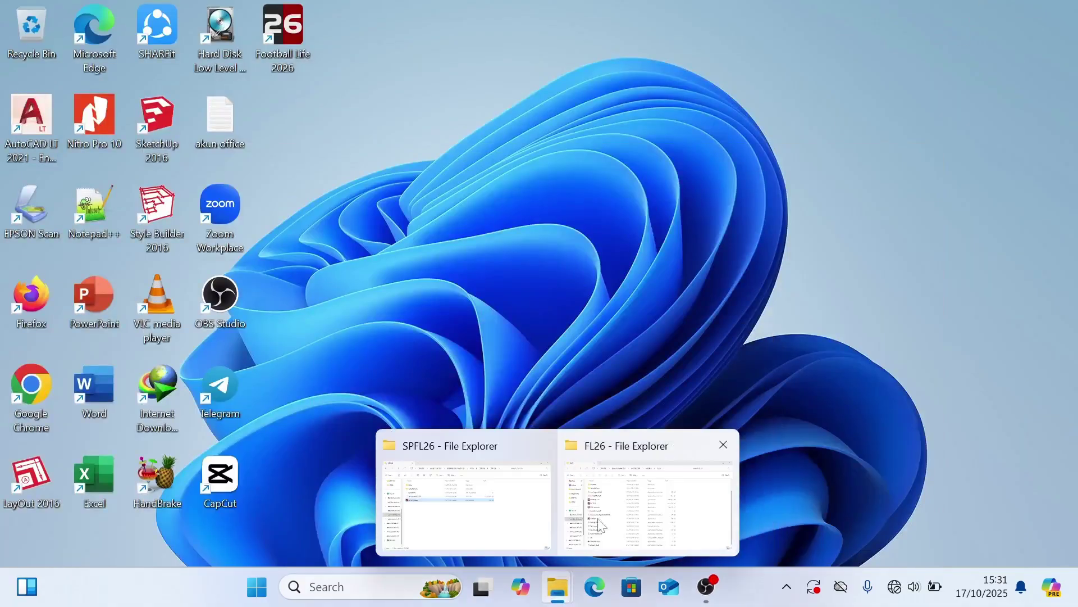
{"action": "left_click", "coordinate": [506, 497]}
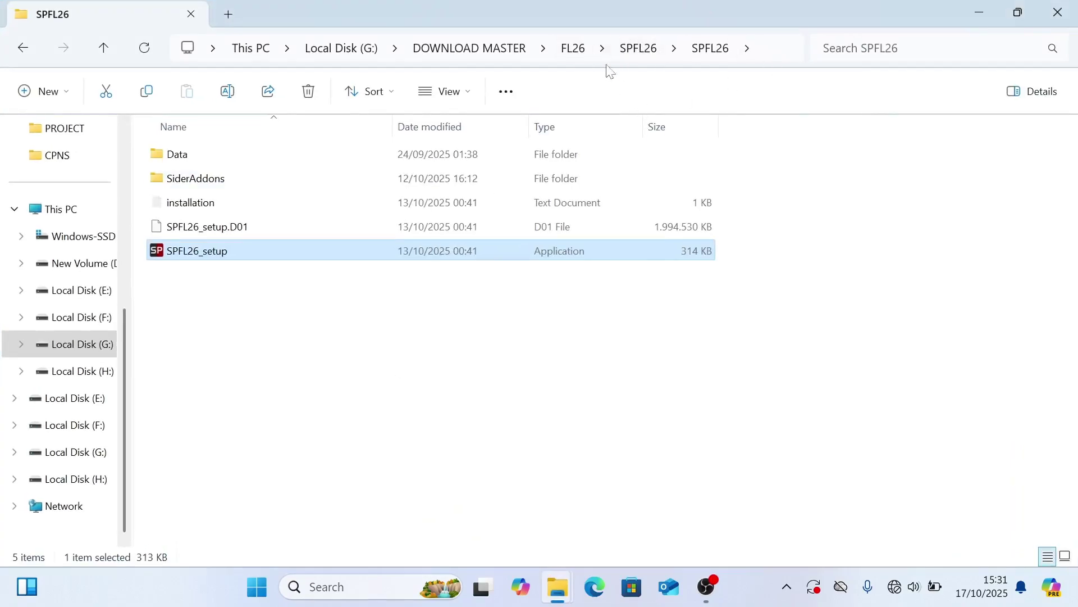
{"action": "scroll", "coordinate": [78, 321], "scroll_direction": "up", "scroll_amount": 4}
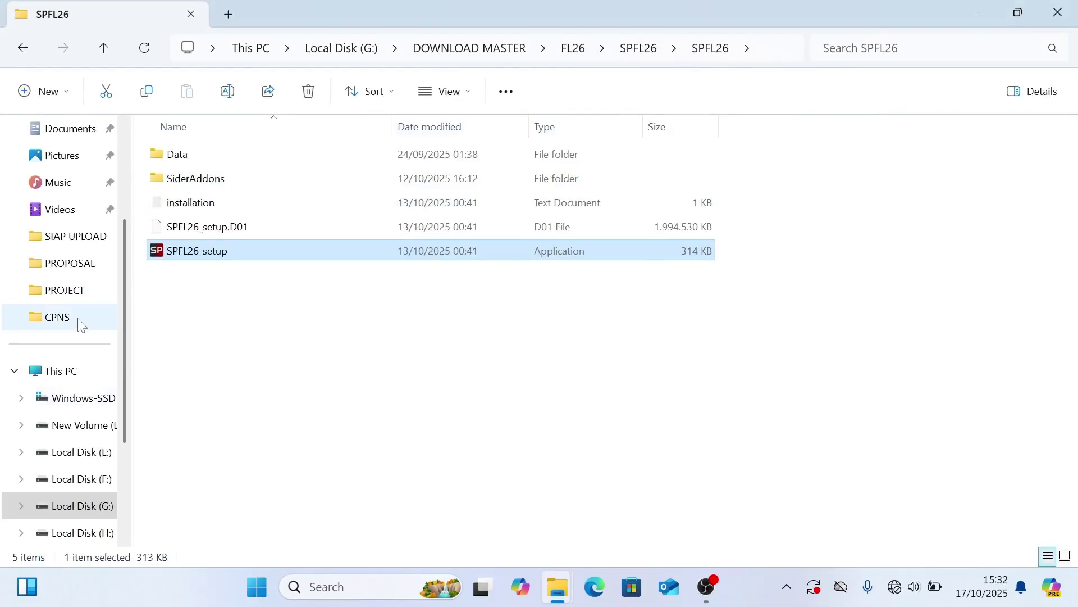
{"action": "scroll", "coordinate": [81, 325], "scroll_direction": "down", "scroll_amount": 2}
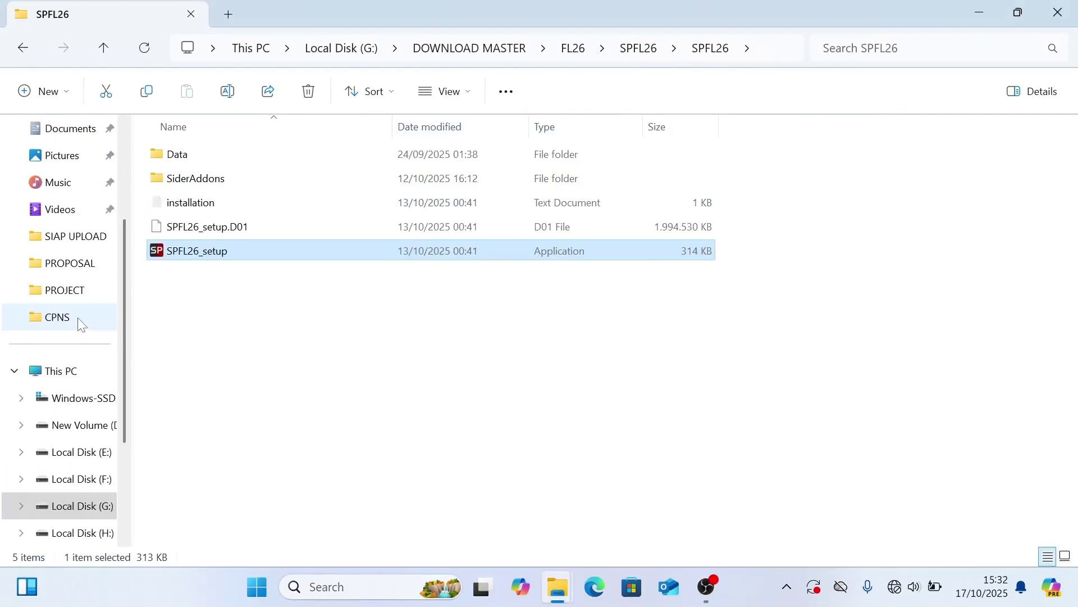
{"action": "left_click", "coordinate": [90, 425]}
{"action": "double_click", "coordinate": [389, 184]}
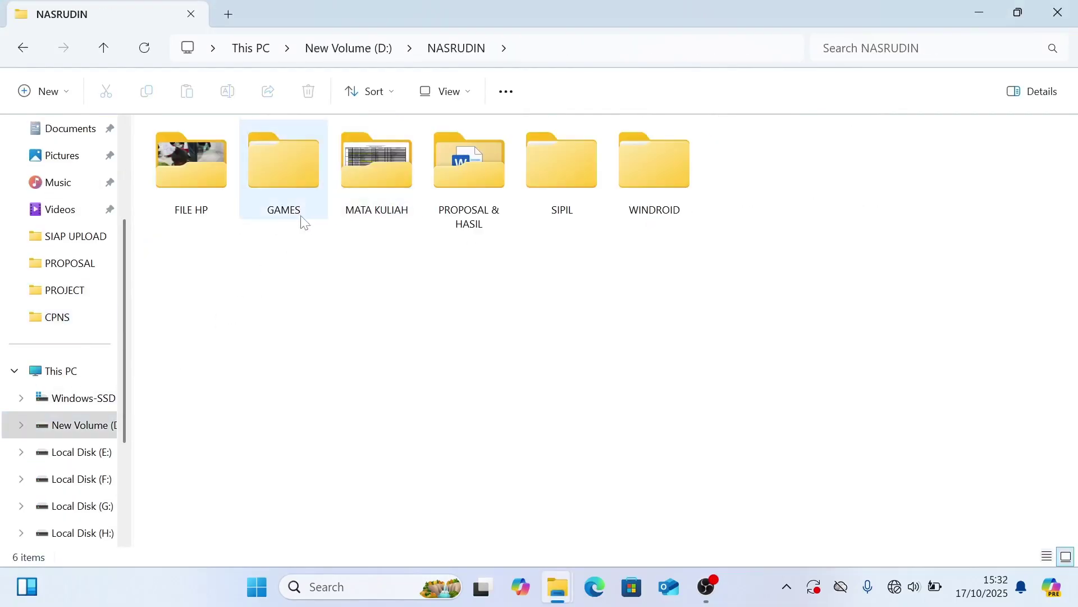
{"action": "left_click", "coordinate": [278, 194]}
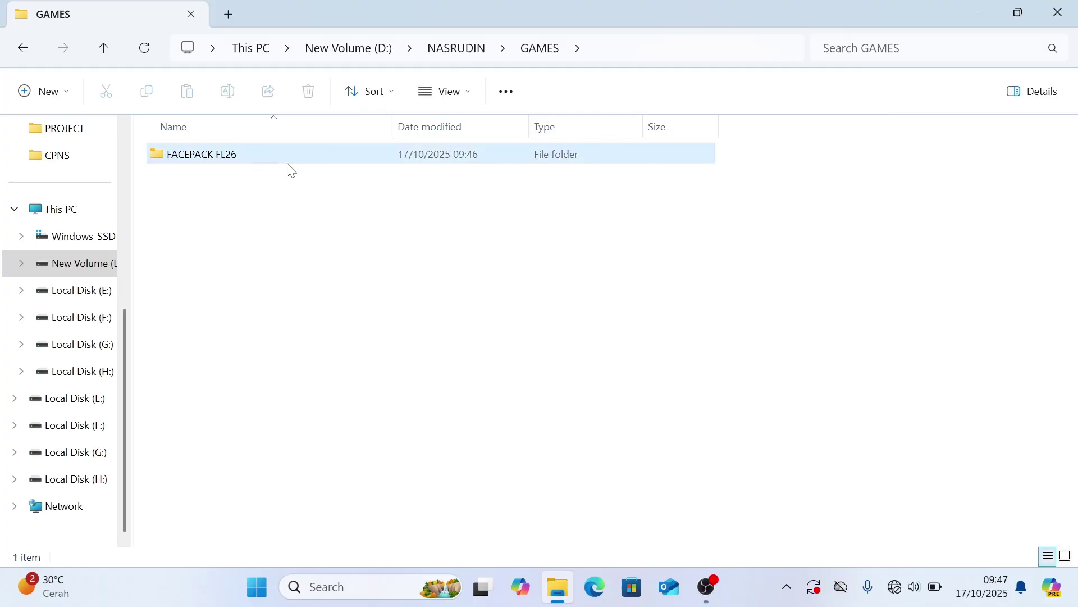
{"action": "mouse_move", "coordinate": [277, 169]}
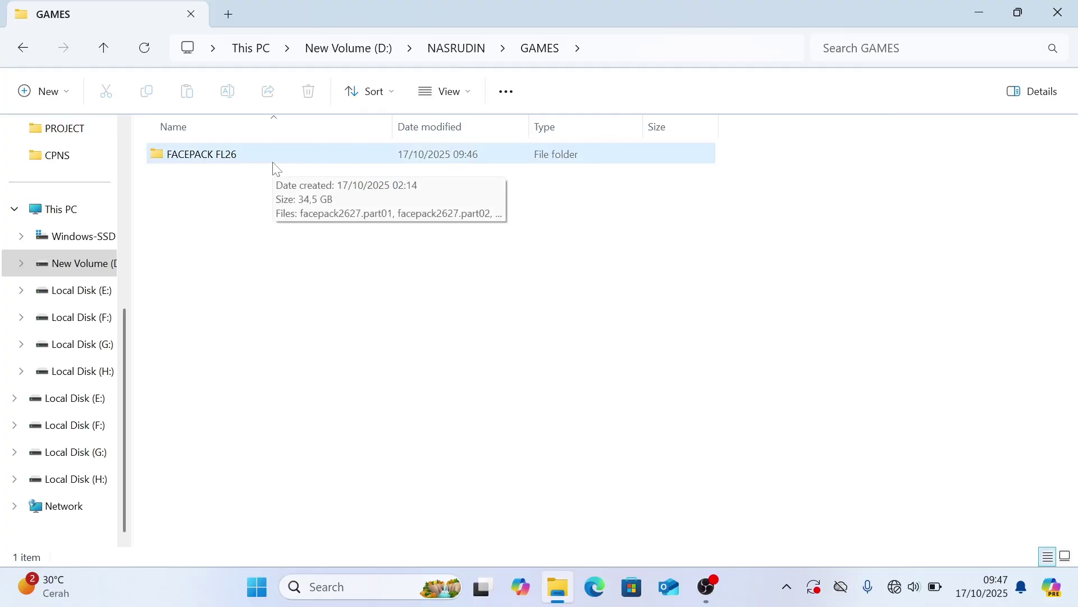
{"action": "double_click", "coordinate": [233, 162]}
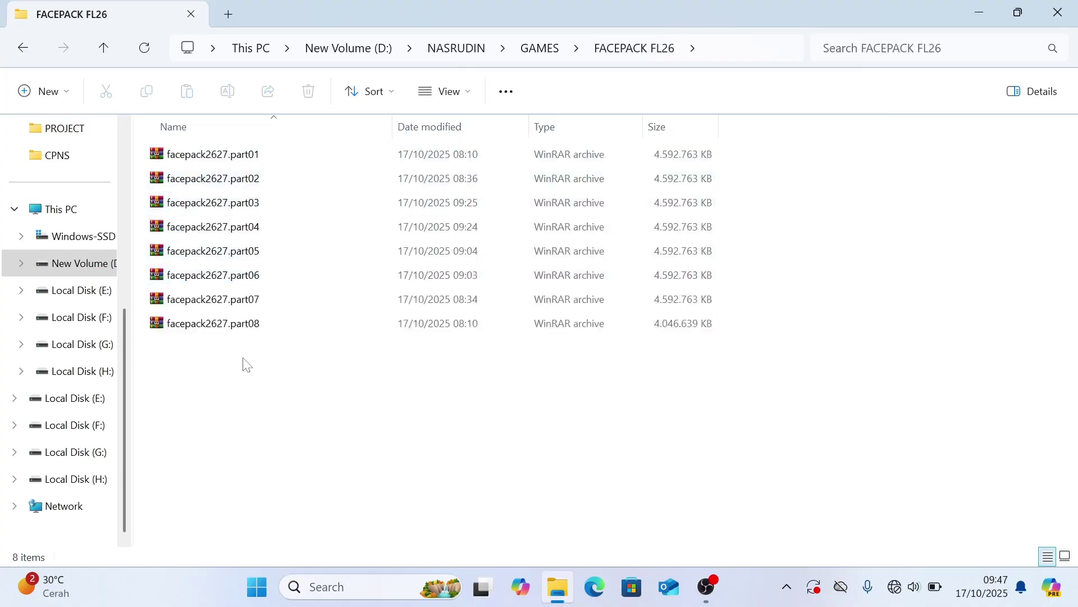
Select all eight facepack2627 archives, part01 to part08, and open WinRAR's extraction path and options for them.
{"action": "left_click_drag", "start_coordinate": [245, 361], "coordinate": [215, 155]}
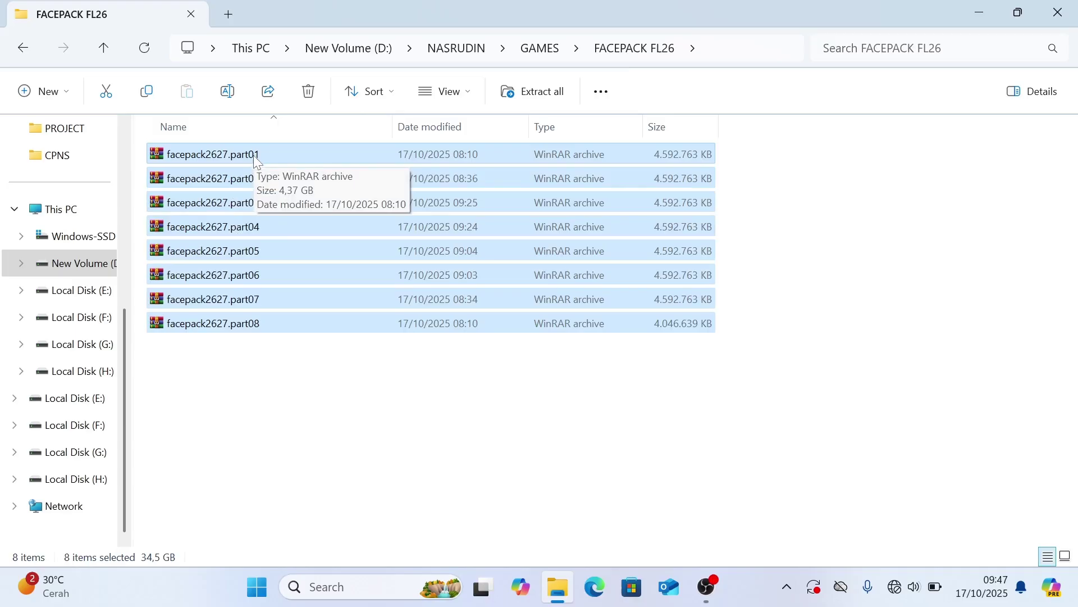
{"action": "left_click", "coordinate": [301, 378]}
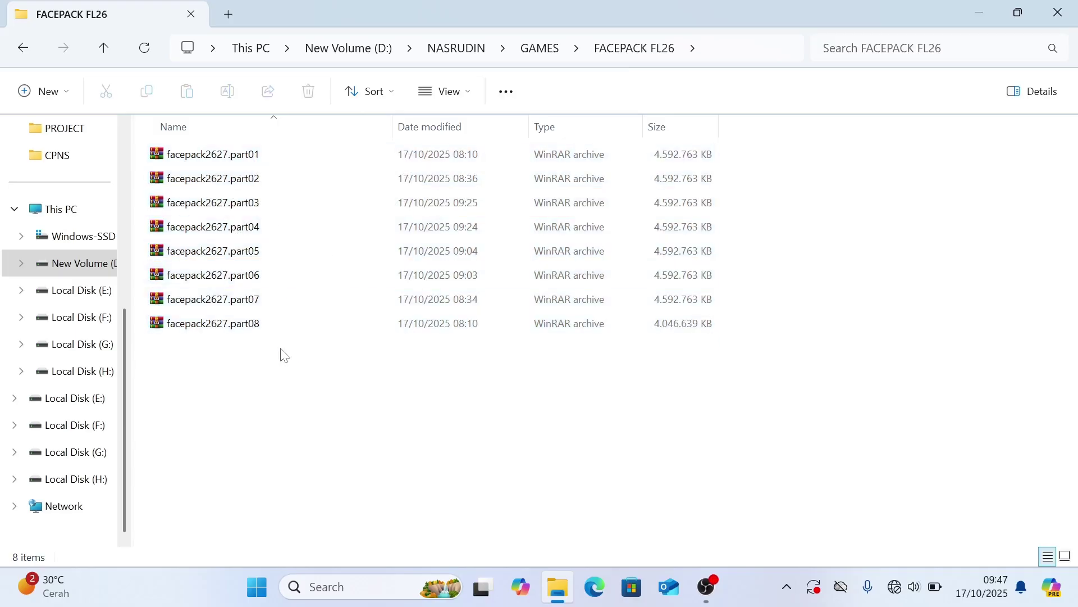
{"action": "left_click_drag", "start_coordinate": [281, 350], "coordinate": [255, 159]}
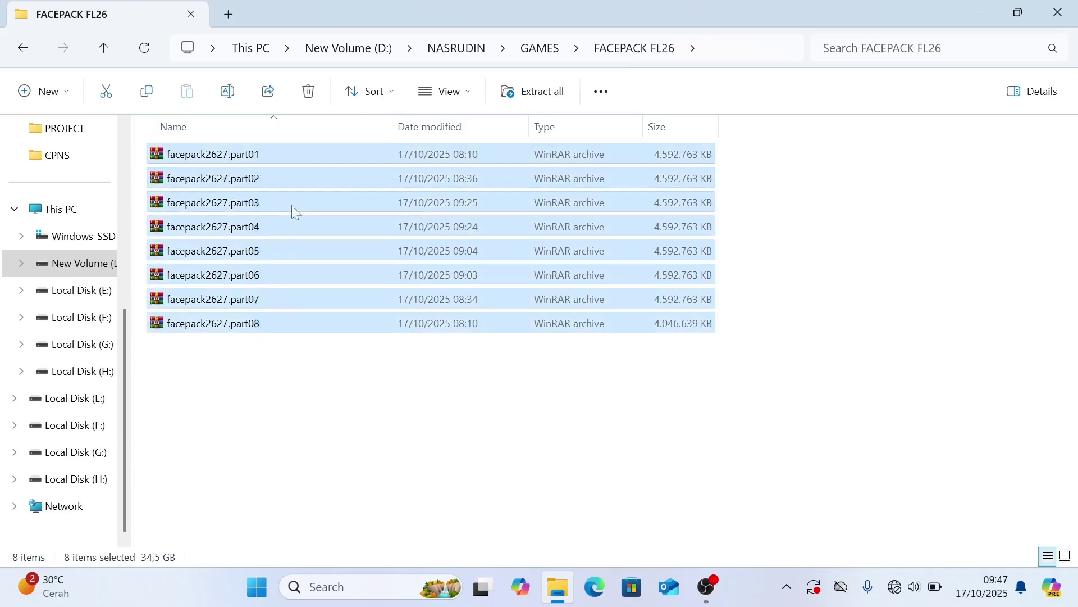
{"action": "right_click", "coordinate": [267, 221]}
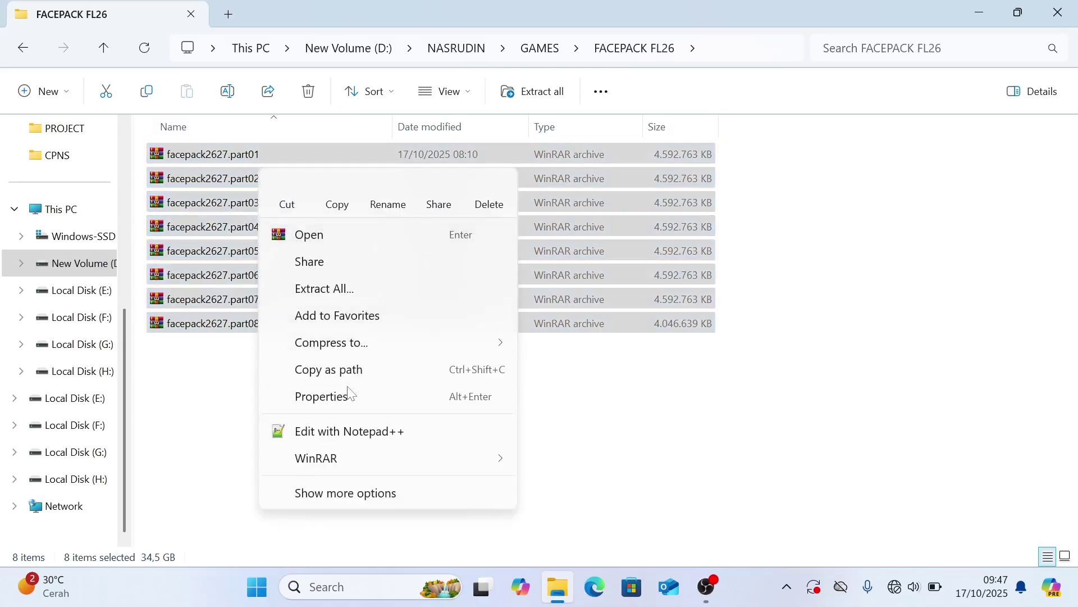
{"action": "mouse_move", "coordinate": [311, 460]}
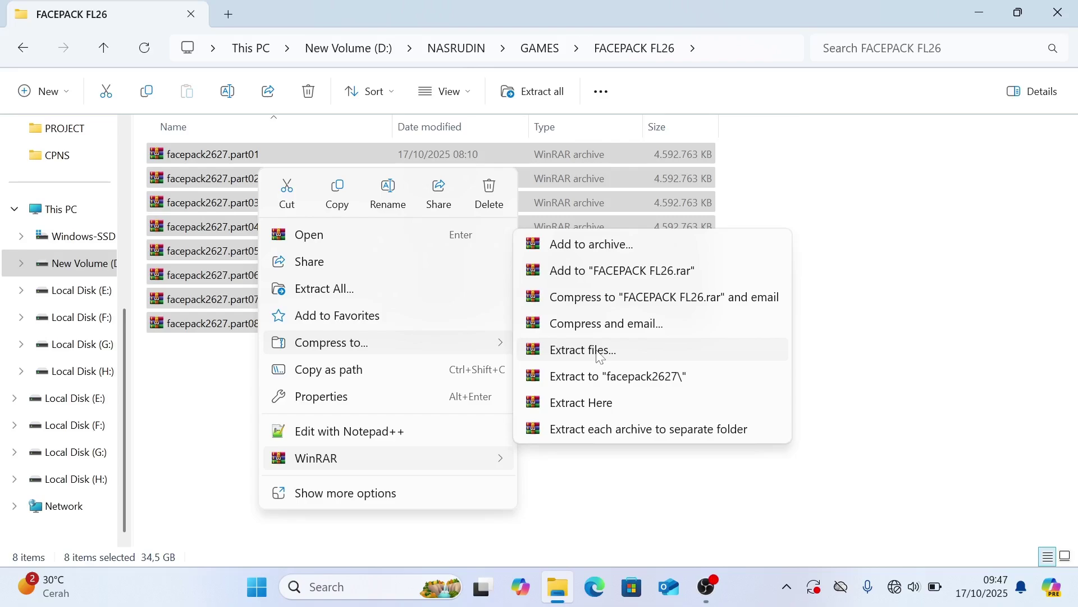
{"action": "left_click", "coordinate": [618, 355]}
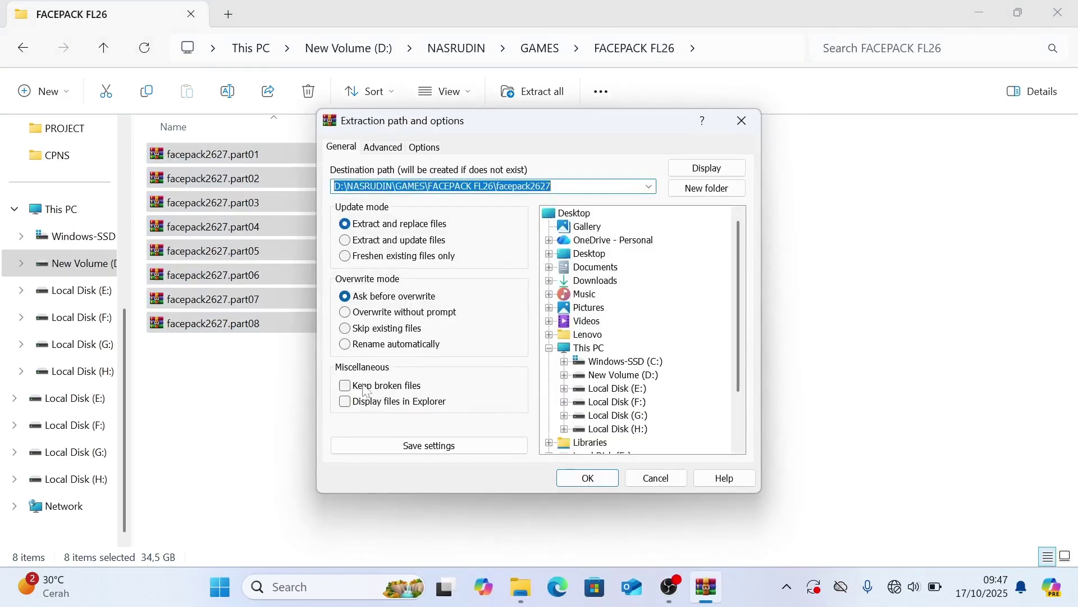
Create a new folder named facepack2627 on Local Disk (H:) as the extraction destination.
{"action": "left_click", "coordinate": [713, 188]}
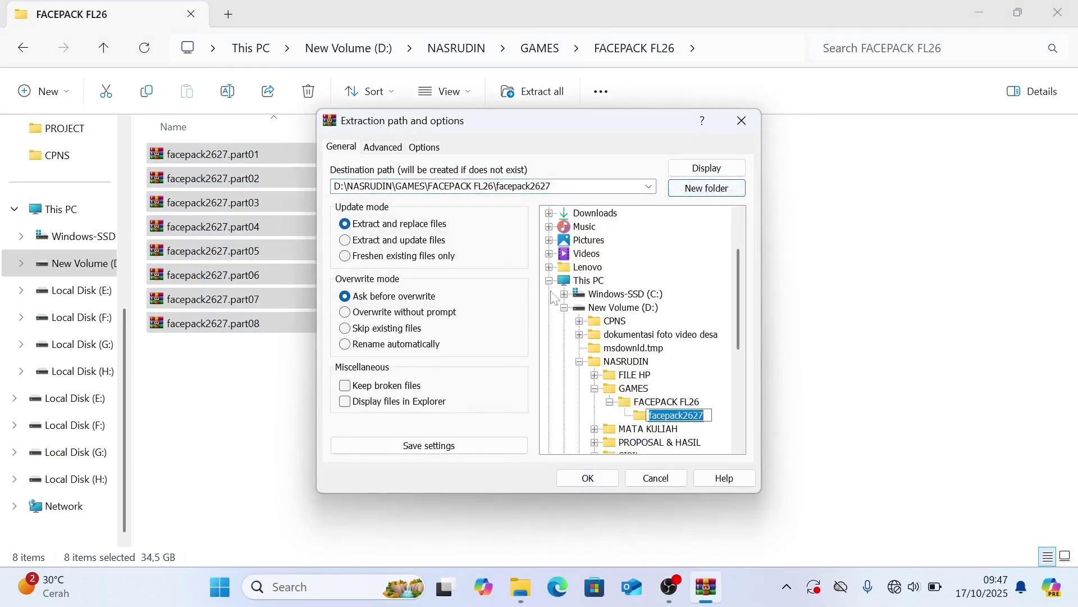
{"action": "scroll", "coordinate": [597, 340], "scroll_direction": "up", "scroll_amount": 1}
{"action": "scroll", "coordinate": [589, 343], "scroll_direction": "down", "scroll_amount": 2}
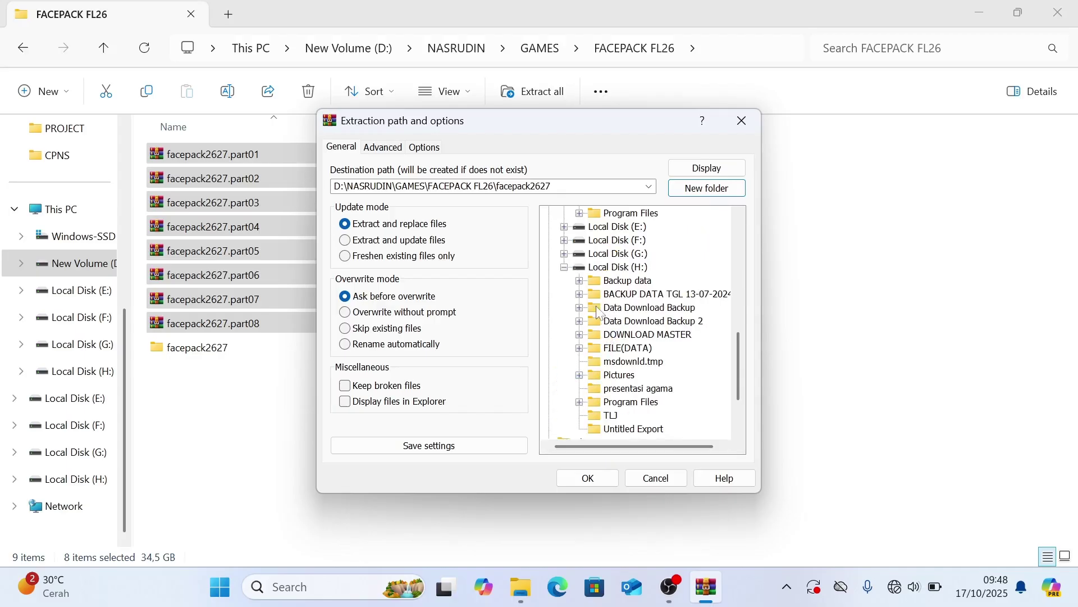
{"action": "left_click", "coordinate": [613, 270]}
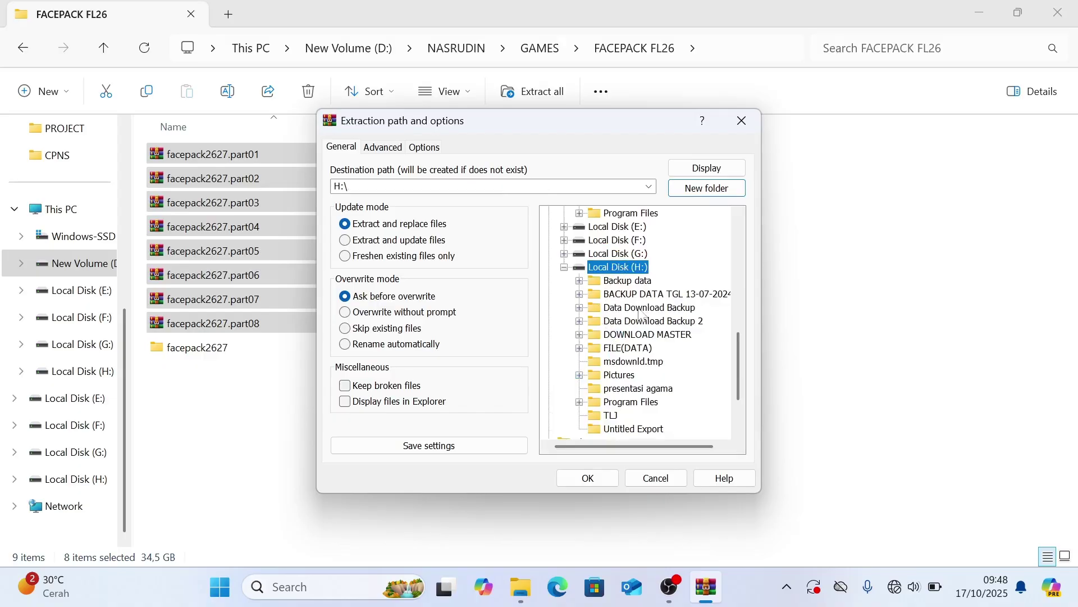
{"action": "scroll", "coordinate": [638, 314], "scroll_direction": "down", "scroll_amount": 2}
{"action": "scroll", "coordinate": [639, 300], "scroll_direction": "up", "scroll_amount": 2}
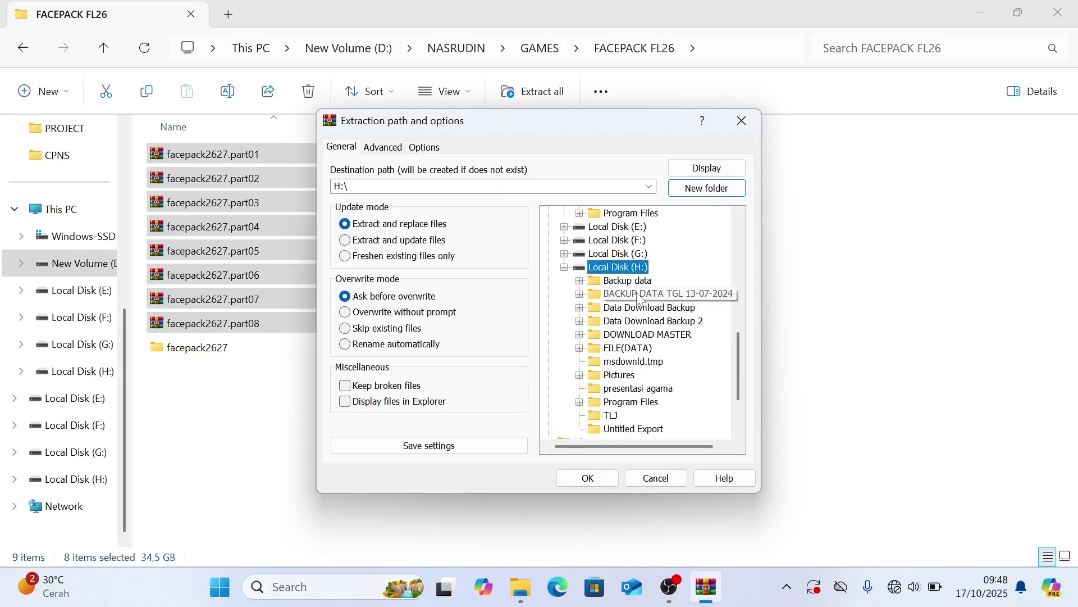
{"action": "left_click", "coordinate": [692, 187]}
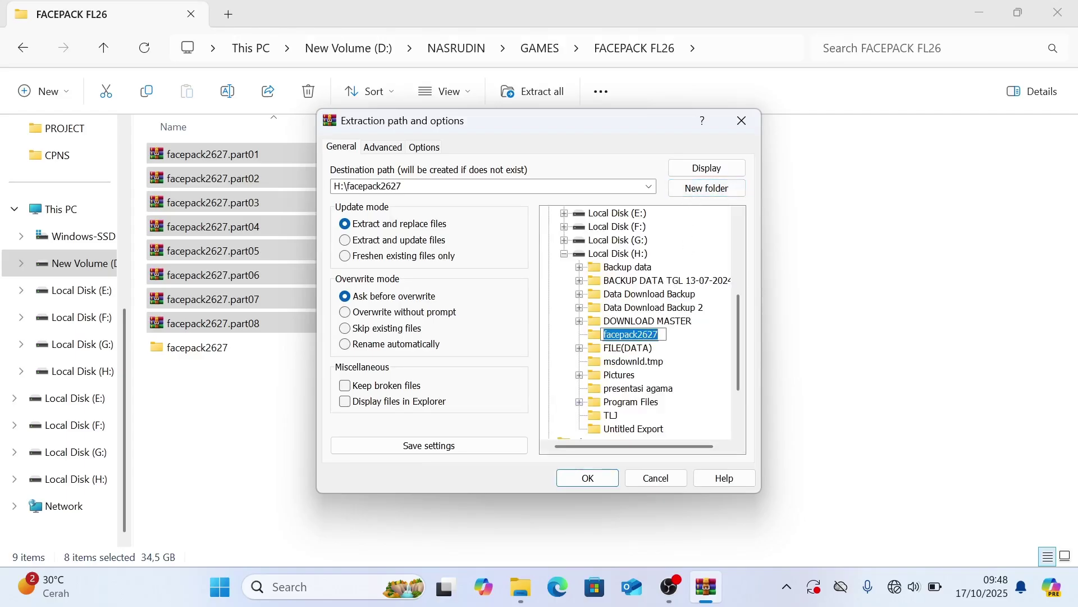
{"action": "key", "text": "Return"}
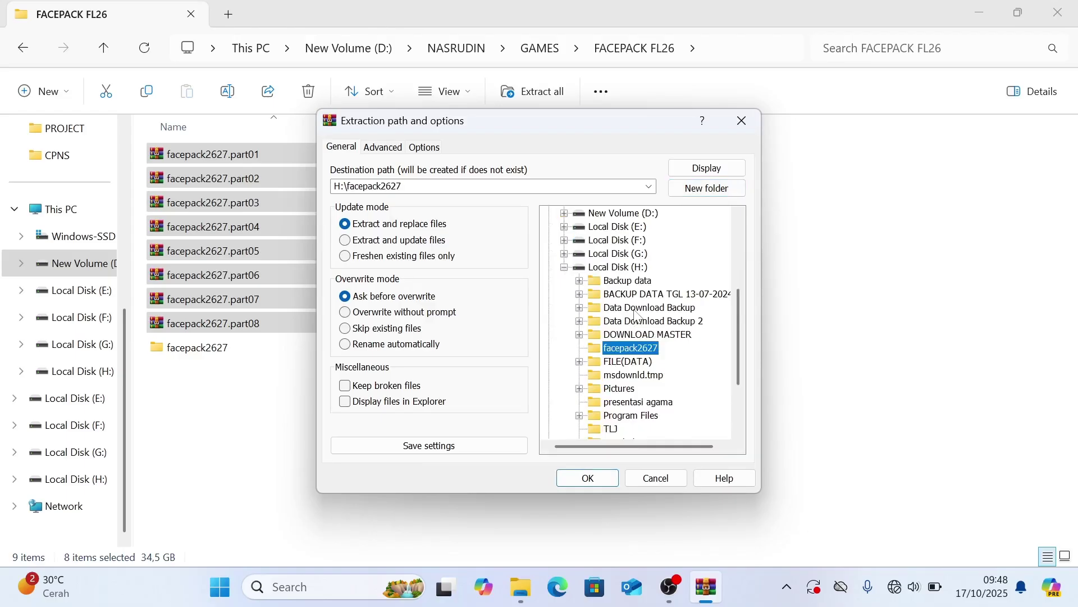
{"action": "left_click", "coordinate": [640, 350]}
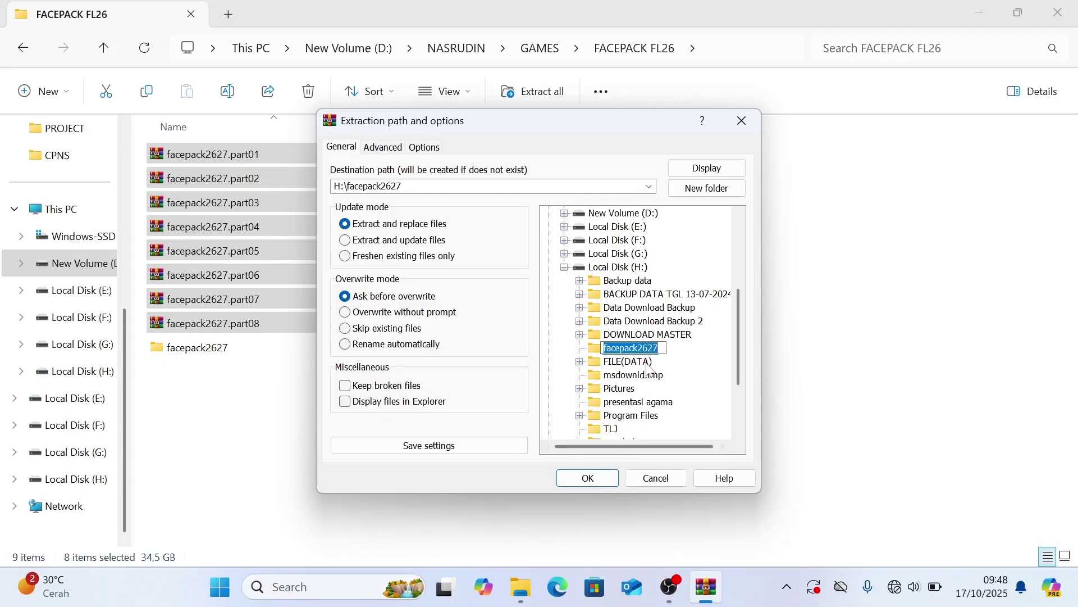
{"action": "key", "text": "Return"}
Check the destination in the folder tree and extract the face pack archives to H:\facepack2627.
{"action": "scroll", "coordinate": [683, 356], "scroll_direction": "down", "scroll_amount": 3}
{"action": "scroll", "coordinate": [683, 357], "scroll_direction": "up", "scroll_amount": 7}
{"action": "scroll", "coordinate": [683, 358], "scroll_direction": "down", "scroll_amount": 5}
{"action": "scroll", "coordinate": [683, 358], "scroll_direction": "down", "scroll_amount": 2}
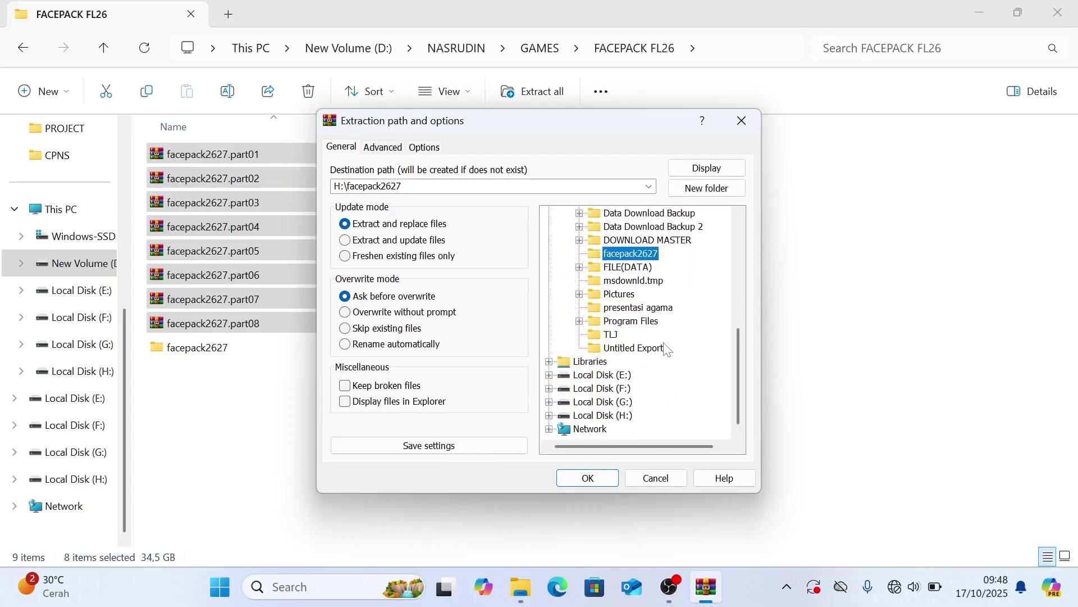
{"action": "scroll", "coordinate": [667, 344], "scroll_direction": "up", "scroll_amount": 2}
{"action": "scroll", "coordinate": [664, 344], "scroll_direction": "up", "scroll_amount": 5}
{"action": "scroll", "coordinate": [665, 344], "scroll_direction": "down", "scroll_amount": 5}
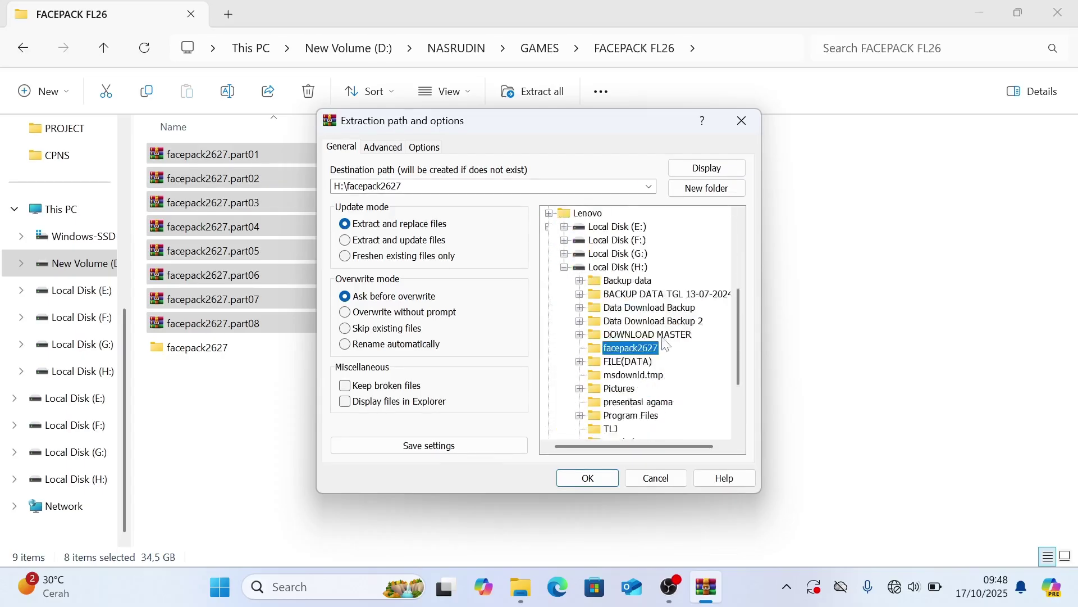
{"action": "left_click", "coordinate": [589, 479]}
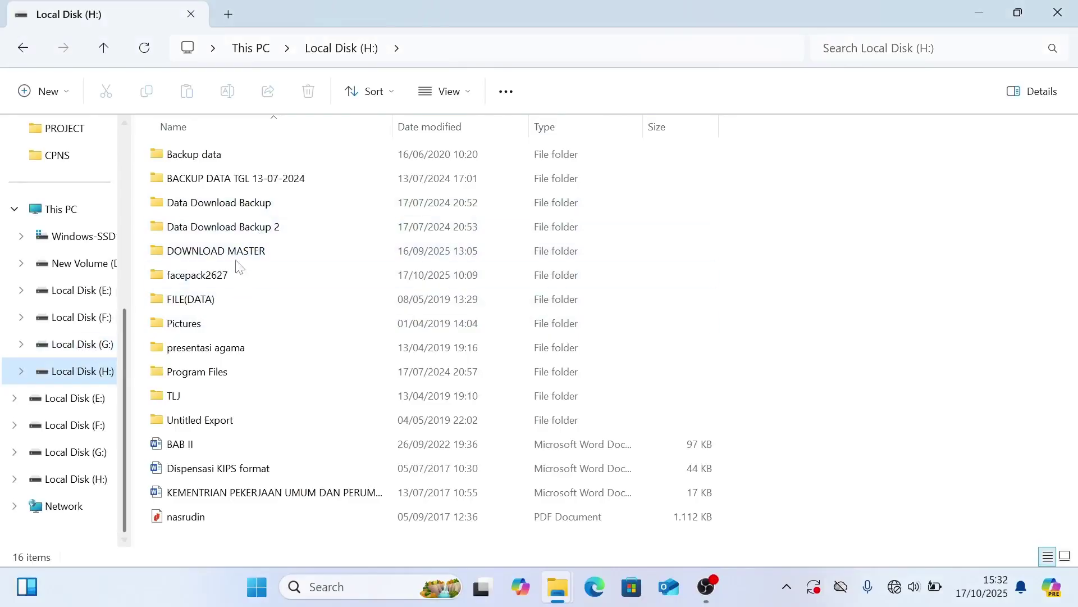
Open the facepack2627 folder on drive H: and cut all eight CPK files, 01_smkdb_fa1.cpk to 01_smkdb_fa8.cpk.
{"action": "left_click", "coordinate": [231, 275]}
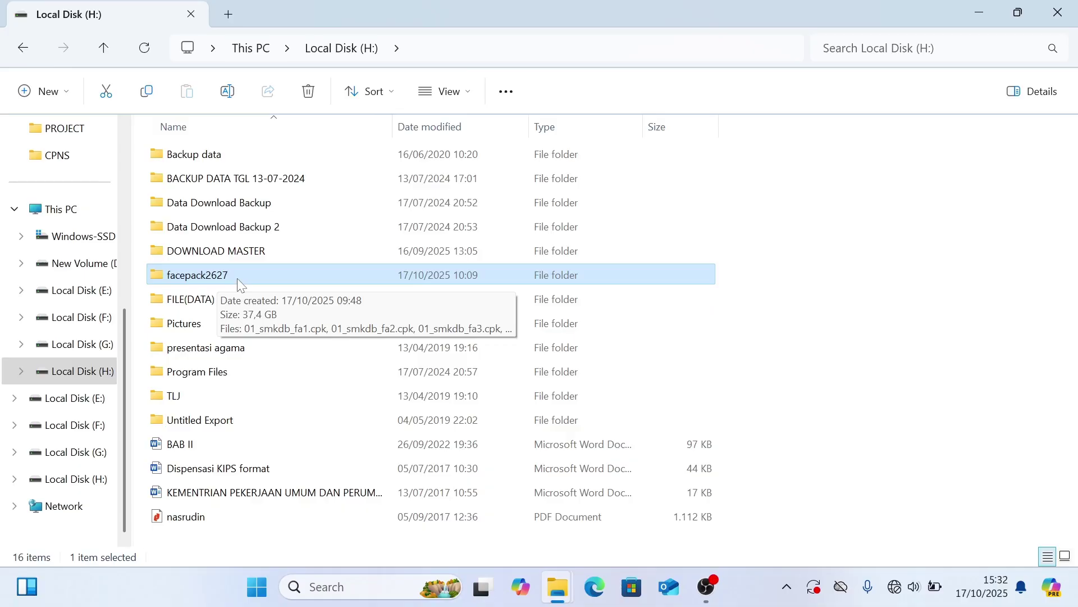
{"action": "double_click", "coordinate": [237, 278]}
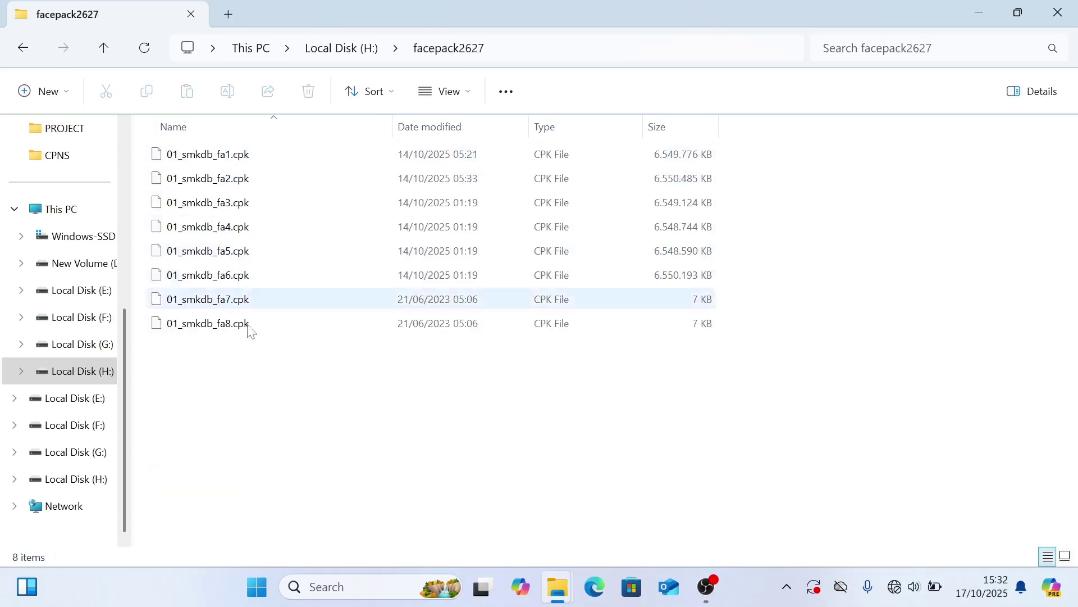
{"action": "left_click_drag", "start_coordinate": [238, 362], "coordinate": [266, 173]}
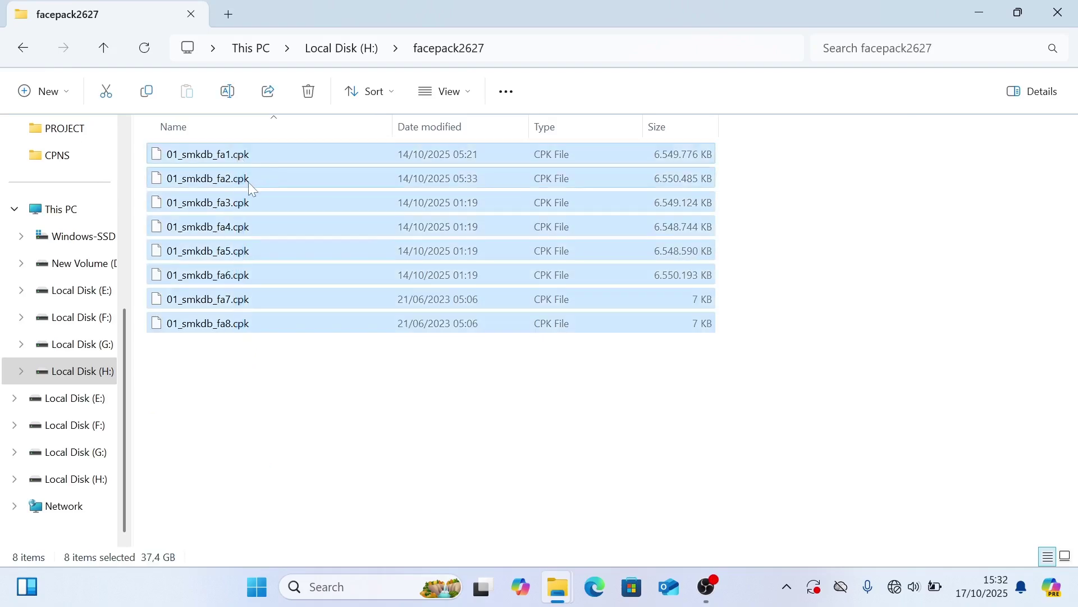
{"action": "right_click", "coordinate": [250, 185]}
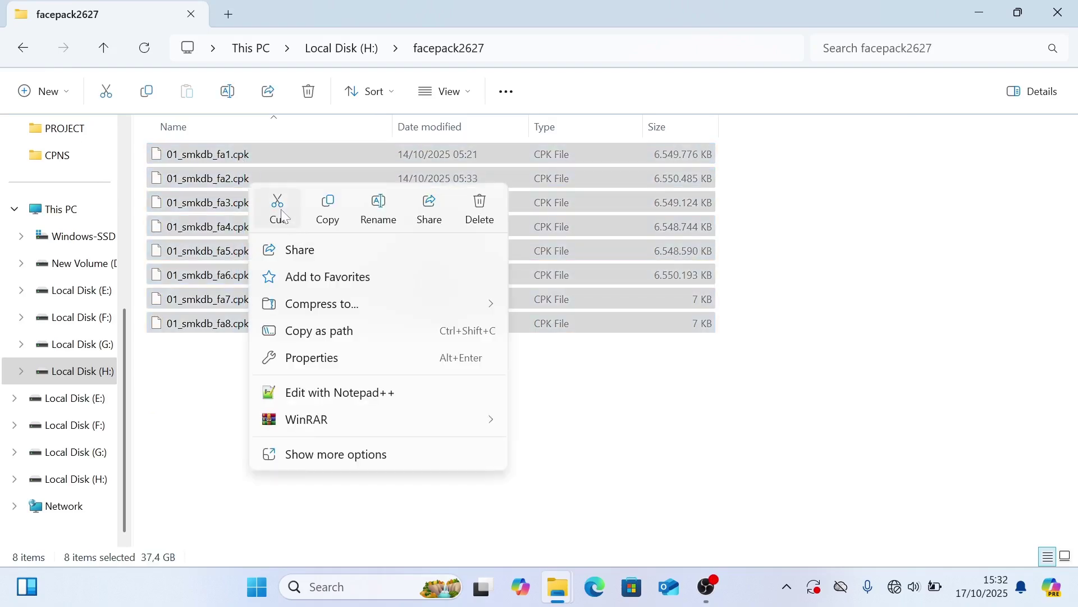
{"action": "left_click", "coordinate": [278, 211]}
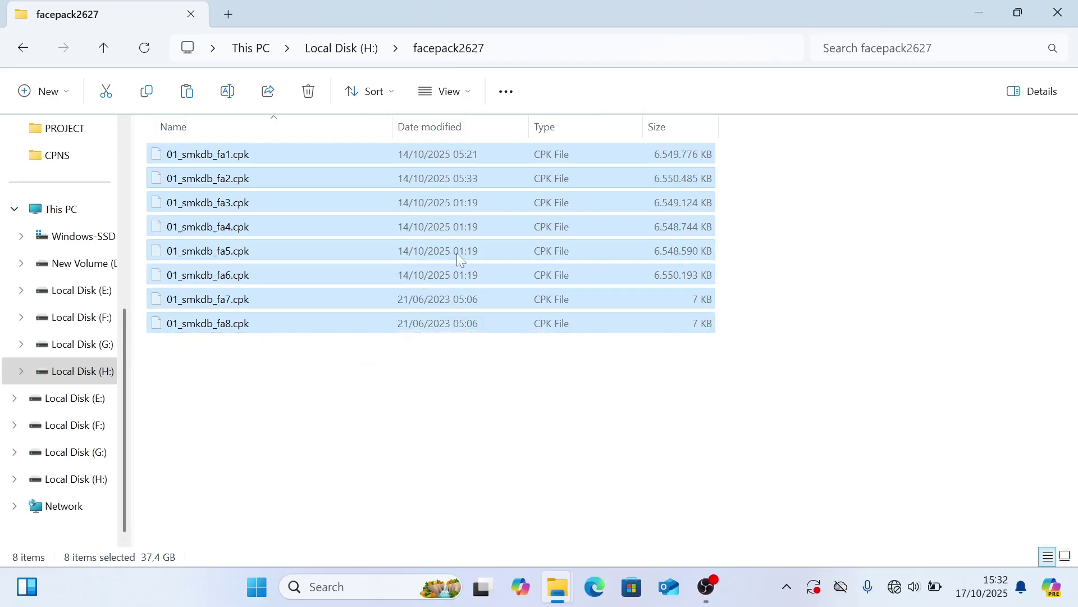
Minimize the facepack2627 window, close the existing FL26 window and reopen the game's installation folder from the Football Life 2026 desktop shortcut.
{"action": "left_click", "coordinate": [980, 12]}
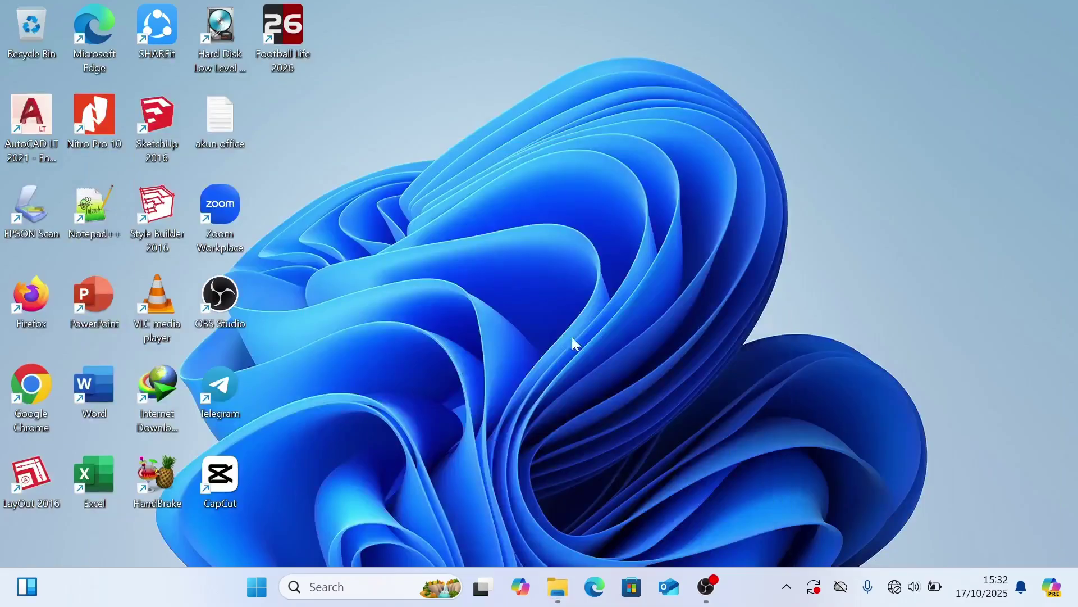
{"action": "mouse_move", "coordinate": [564, 583]}
{"action": "left_click", "coordinate": [665, 481]}
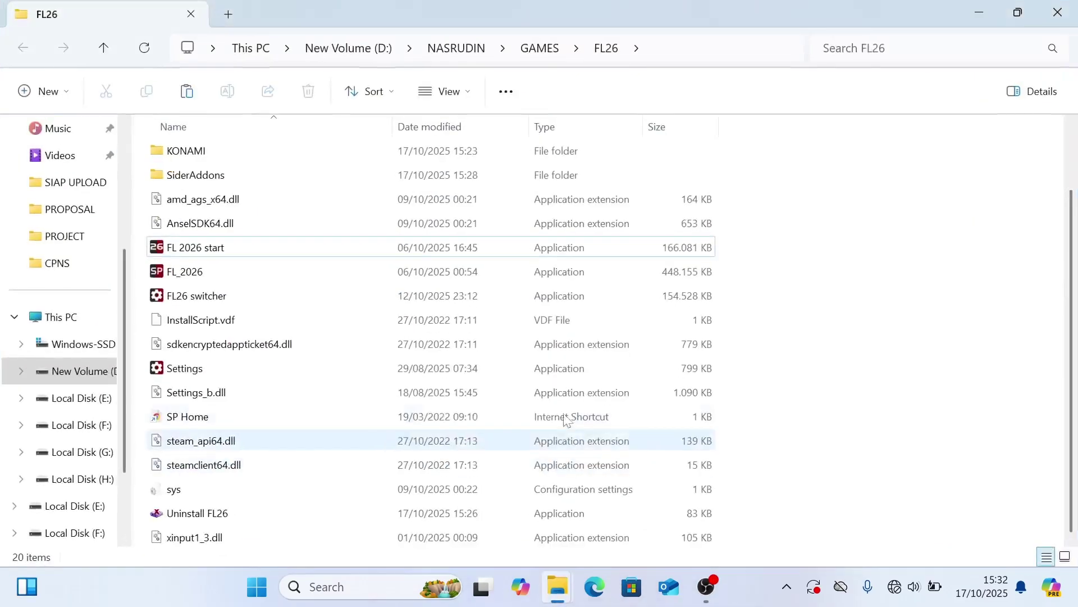
{"action": "left_click", "coordinate": [1075, 6]}
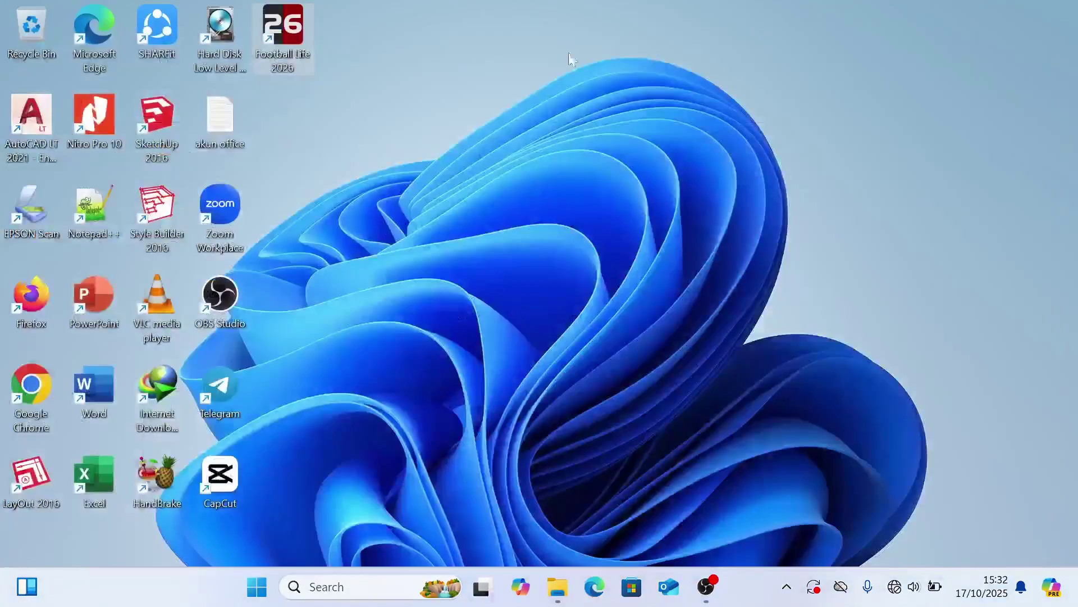
{"action": "right_click", "coordinate": [288, 45]}
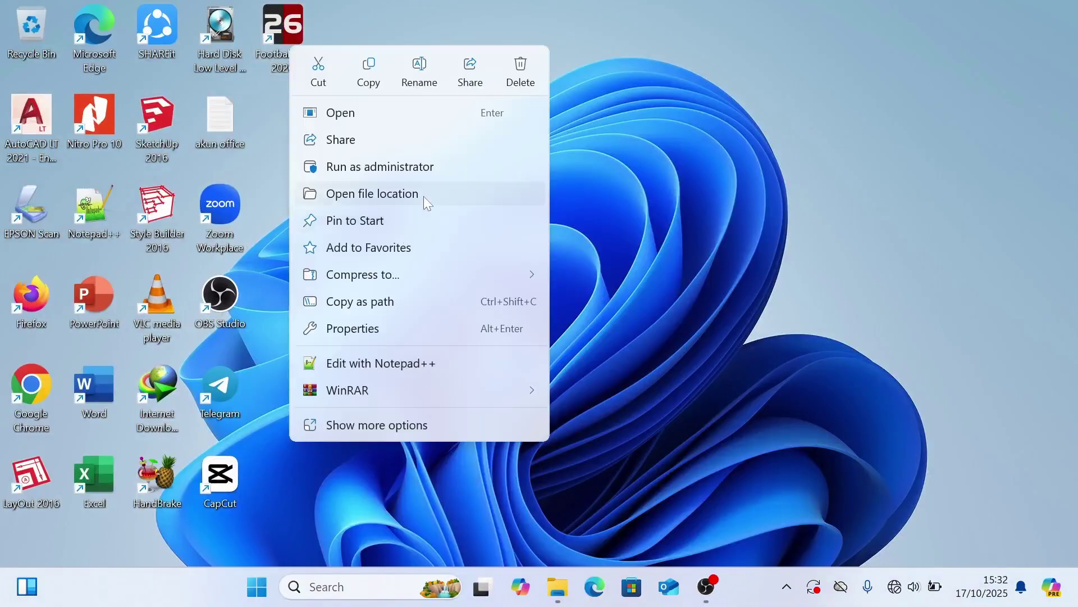
{"action": "left_click", "coordinate": [423, 196]}
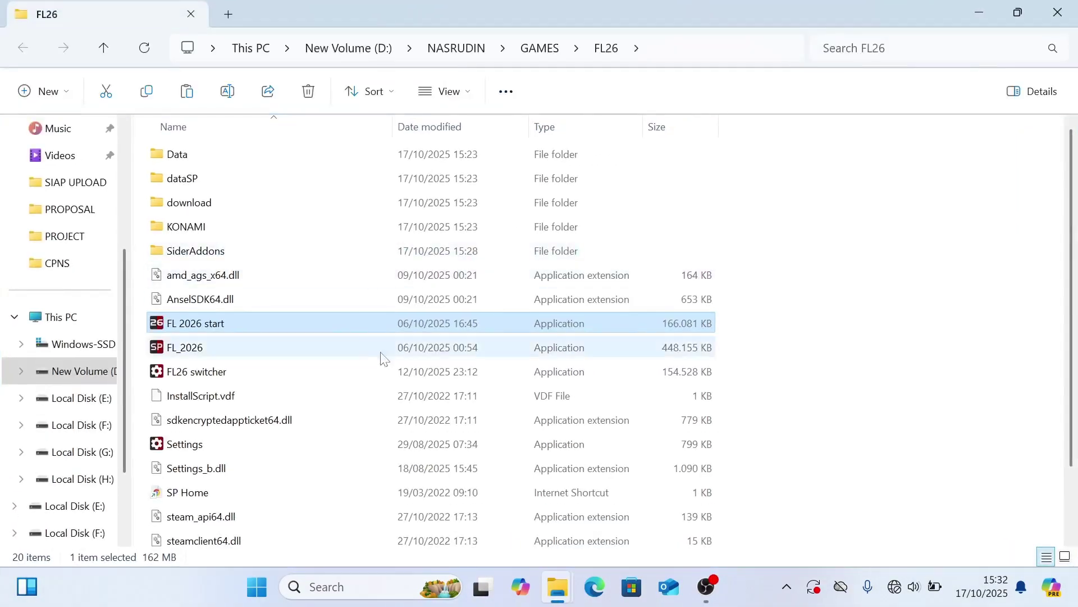
Open the download folder inside FL26 and paste the eight cut CPK files, replacing the existing files of the same names.
{"action": "scroll", "coordinate": [320, 305], "scroll_direction": "down", "scroll_amount": 1}
{"action": "scroll", "coordinate": [326, 305], "scroll_direction": "up", "scroll_amount": 1}
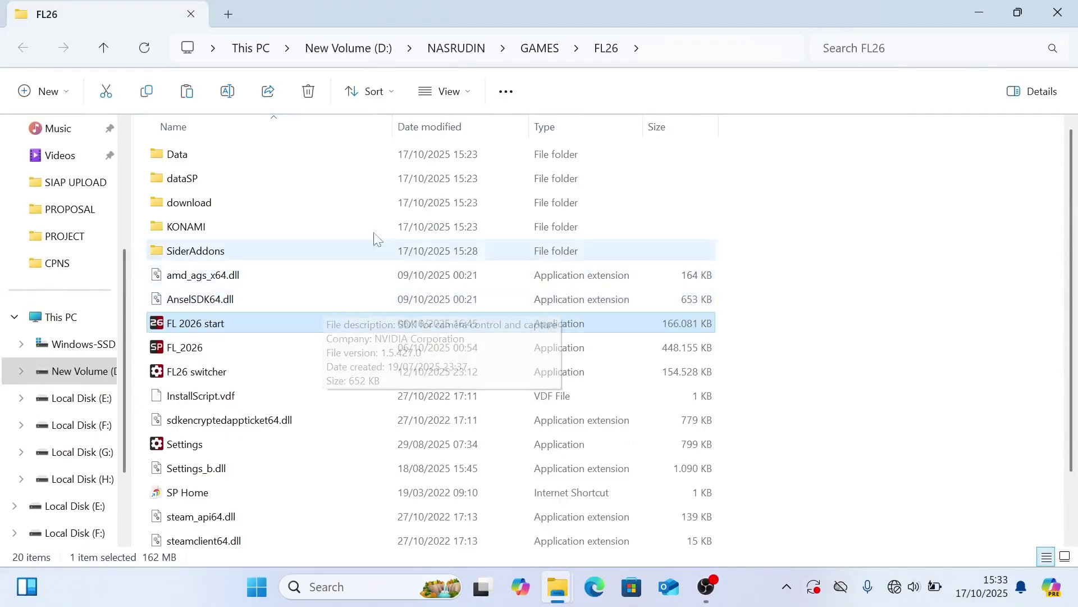
{"action": "scroll", "coordinate": [472, 258], "scroll_direction": "down", "scroll_amount": 1}
{"action": "scroll", "coordinate": [472, 258], "scroll_direction": "up", "scroll_amount": 1}
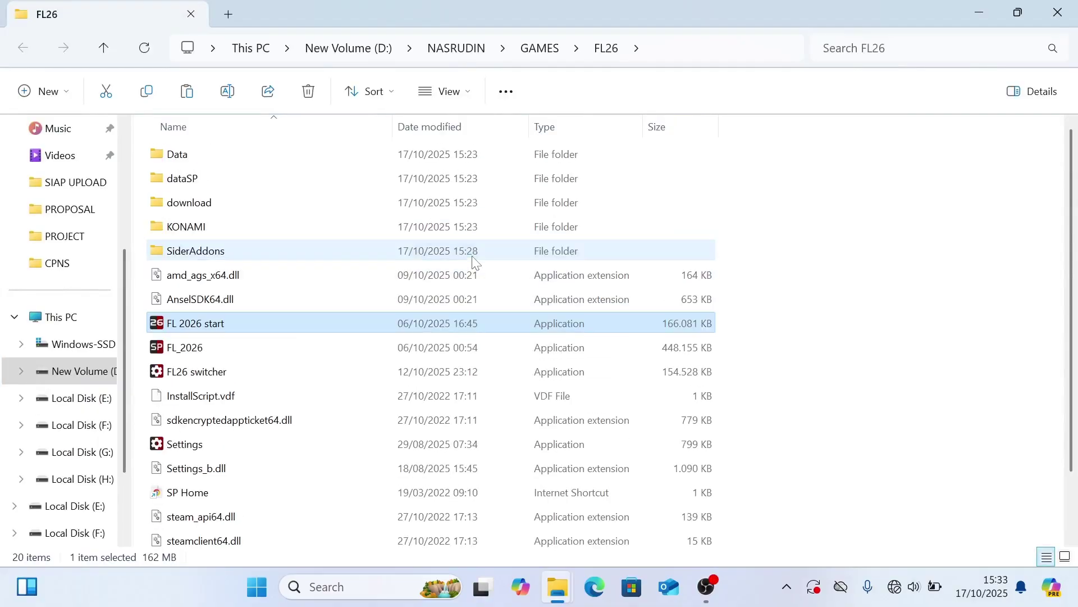
{"action": "left_click", "coordinate": [243, 209]}
{"action": "double_click", "coordinate": [257, 203]}
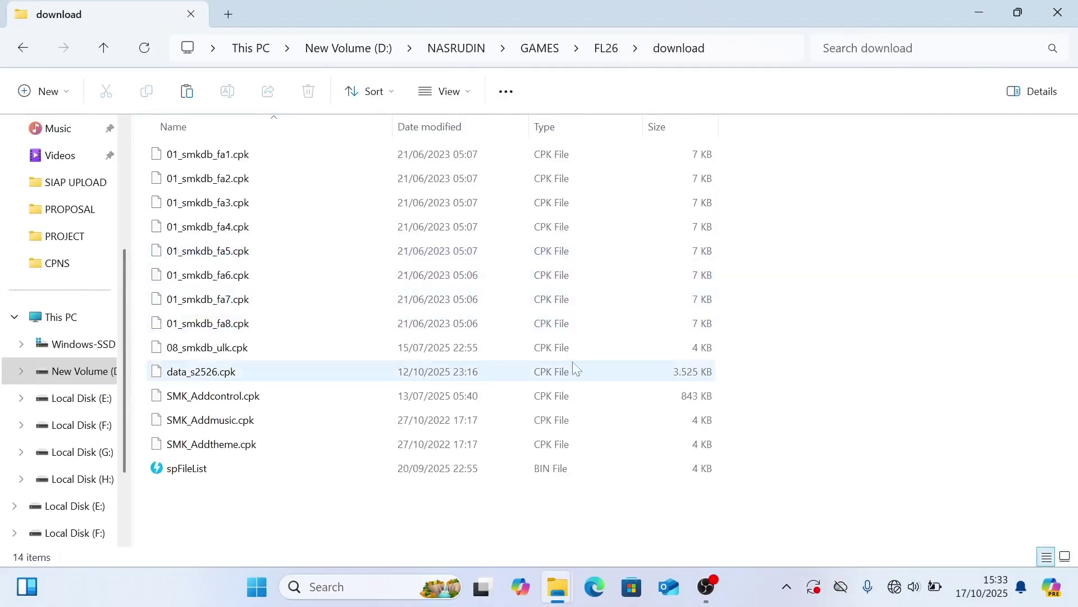
{"action": "right_click", "coordinate": [785, 218]}
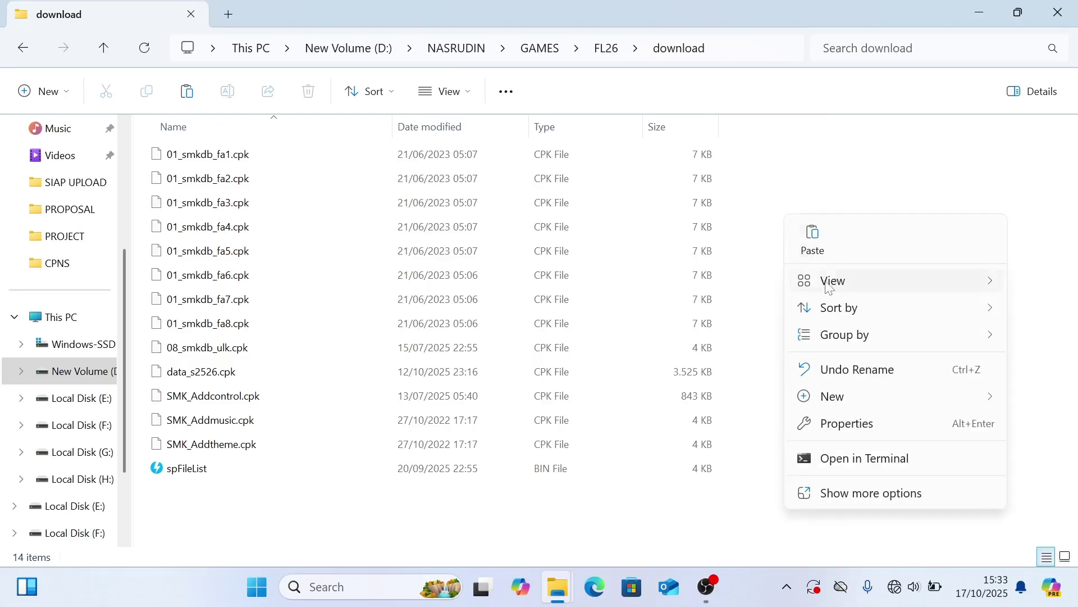
{"action": "left_click", "coordinate": [811, 234]}
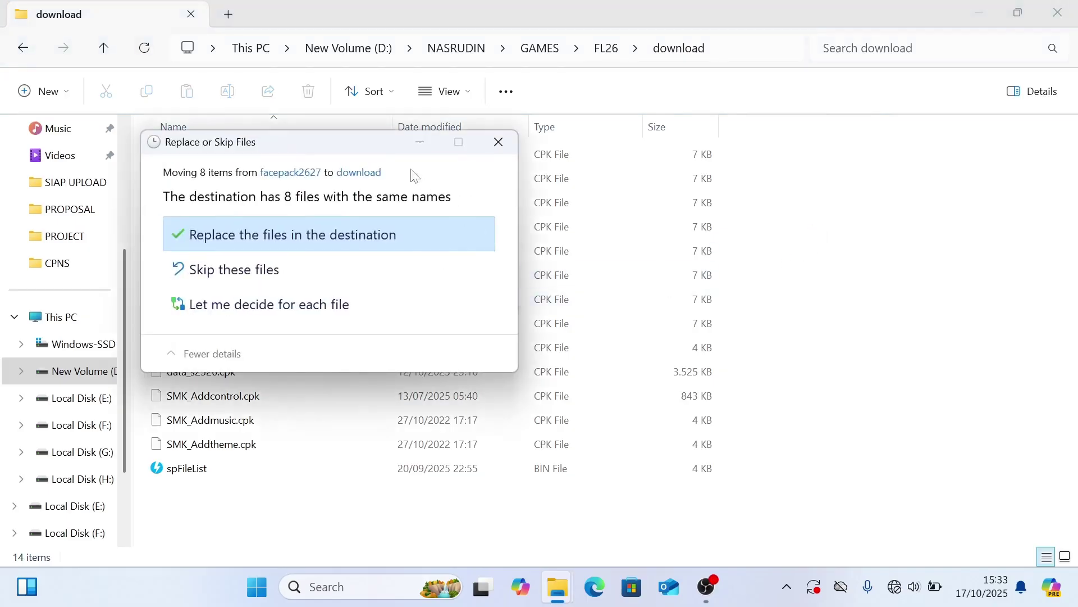
{"action": "left_click_drag", "start_coordinate": [390, 148], "coordinate": [415, 160]}
{"action": "left_click", "coordinate": [386, 251]}
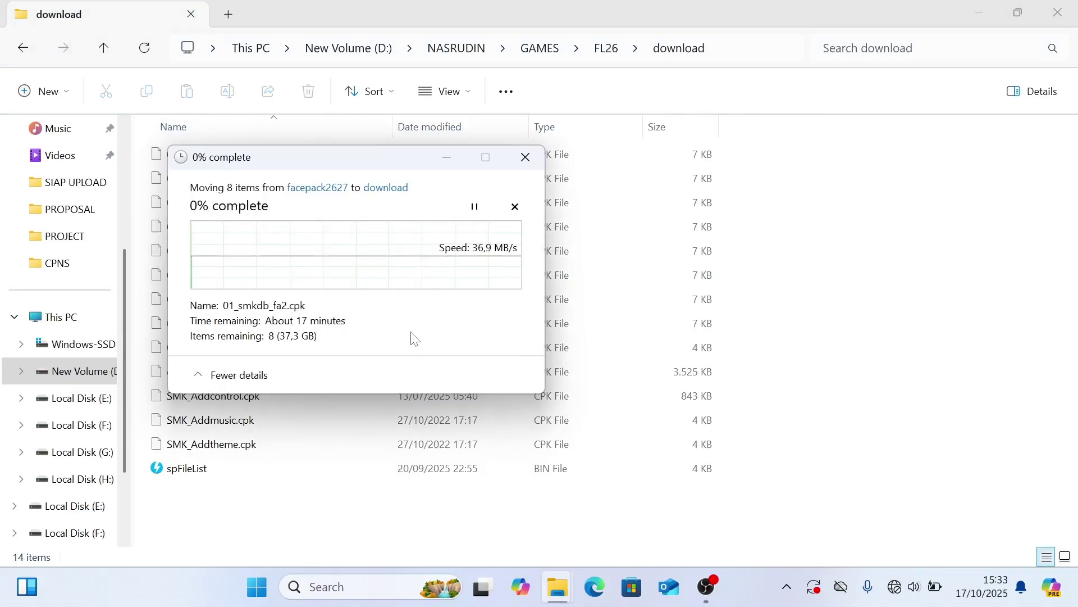
{"action": "mouse_move", "coordinate": [730, 585]}
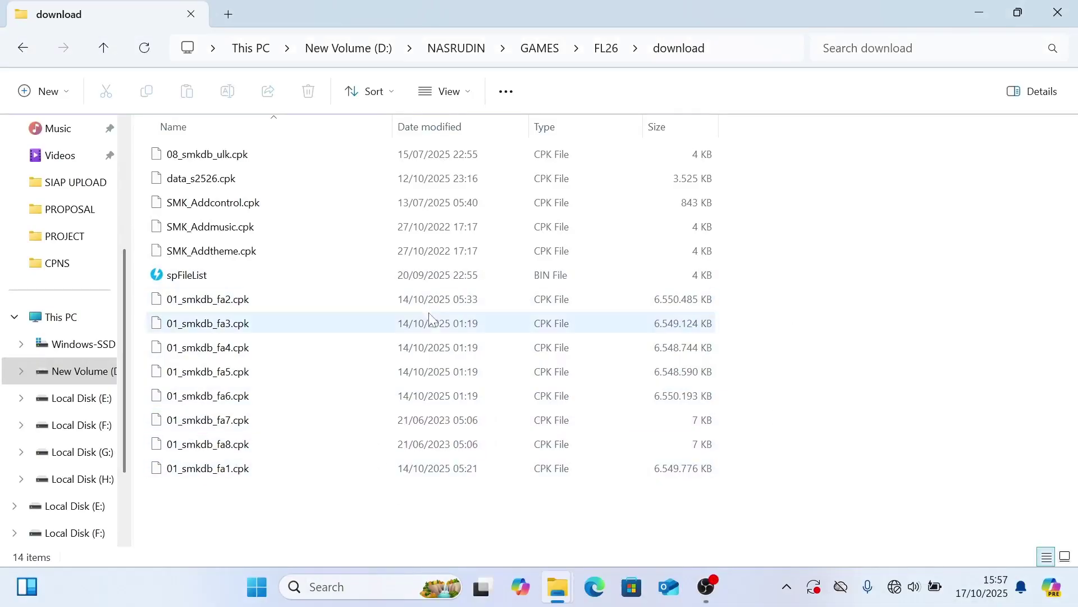
Switch to the facepack2627 window, go up to Local Disk (H:) and permanently delete the facepack2627 folder.
{"action": "scroll", "coordinate": [49, 393], "scroll_direction": "down", "scroll_amount": 2}
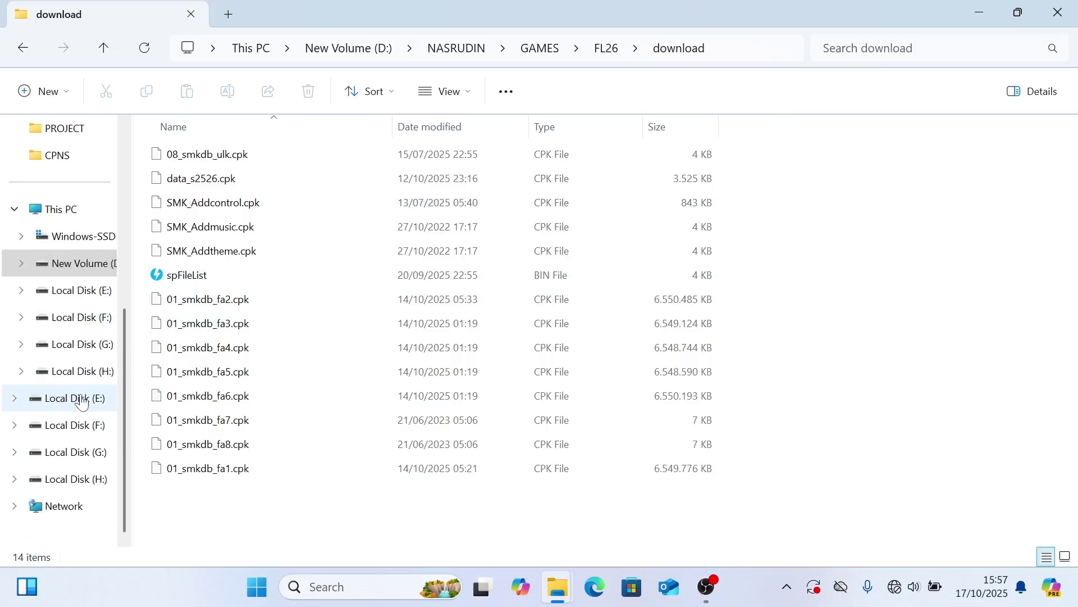
{"action": "mouse_move", "coordinate": [563, 592]}
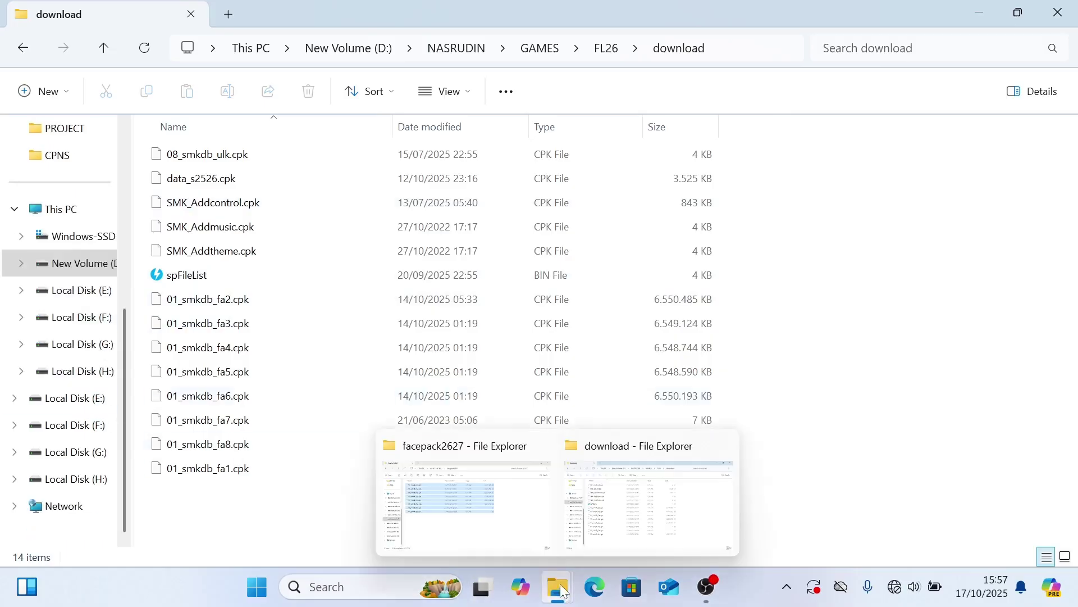
{"action": "left_click", "coordinate": [511, 529]}
{"action": "left_click", "coordinate": [362, 57]}
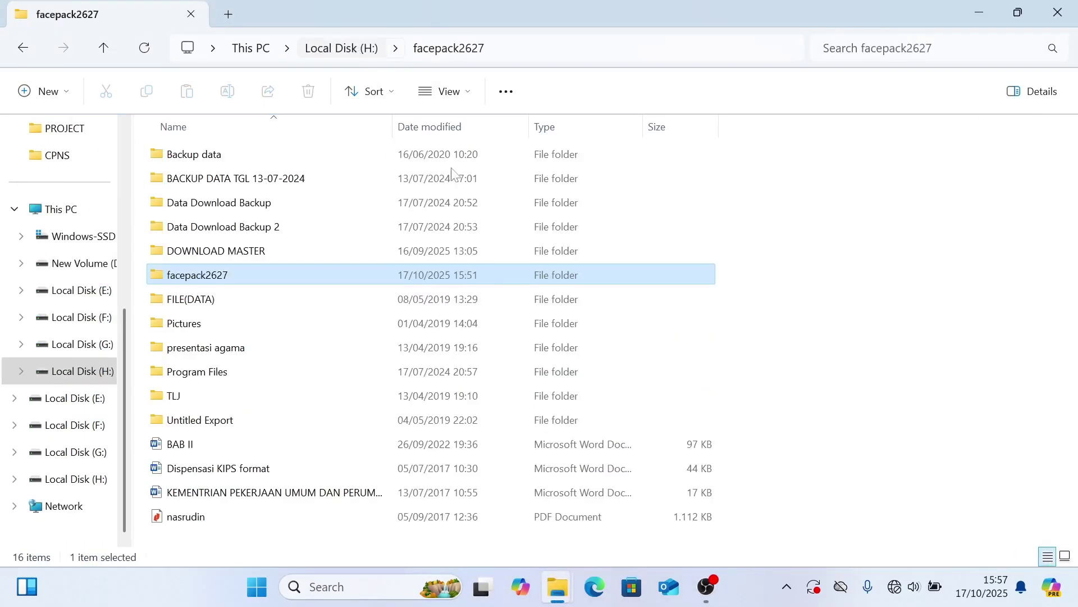
{"action": "key", "text": "Down"}
{"action": "key", "text": "Up"}
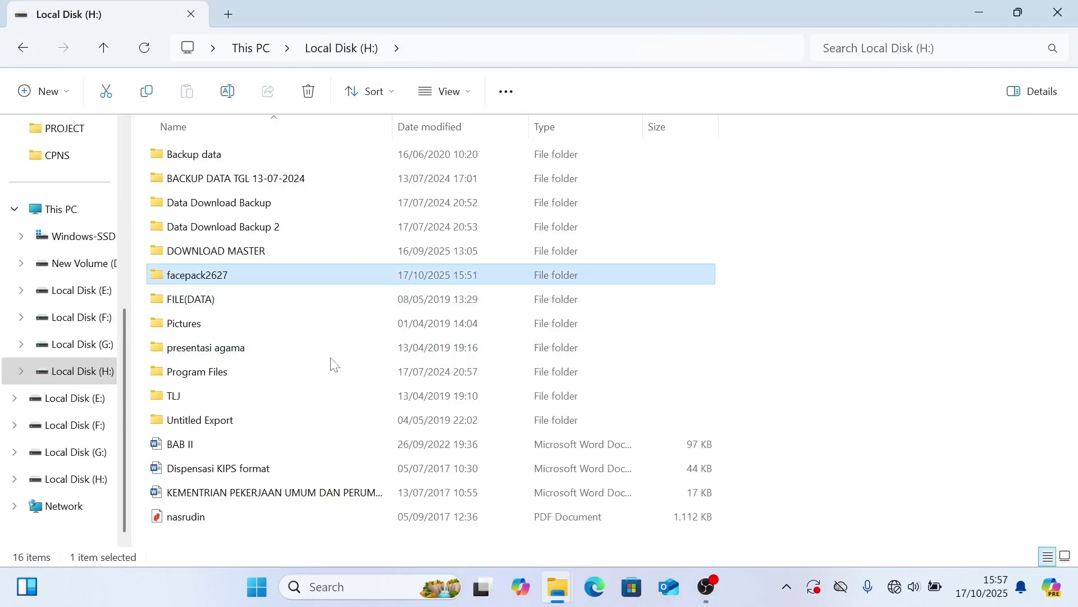
{"action": "key", "text": "shift+Delete"}
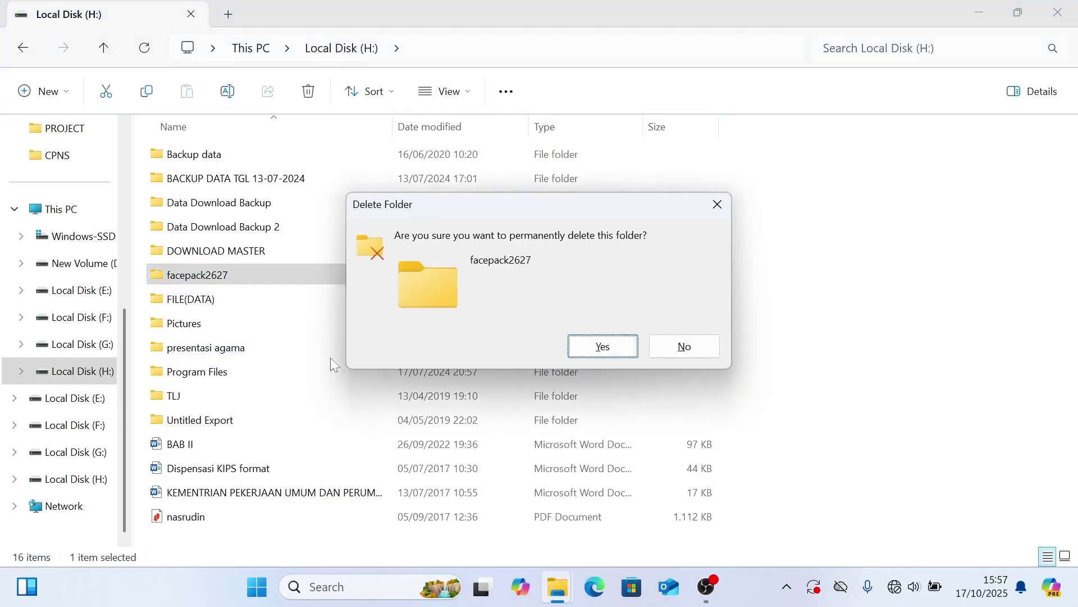
{"action": "key", "text": "Return"}
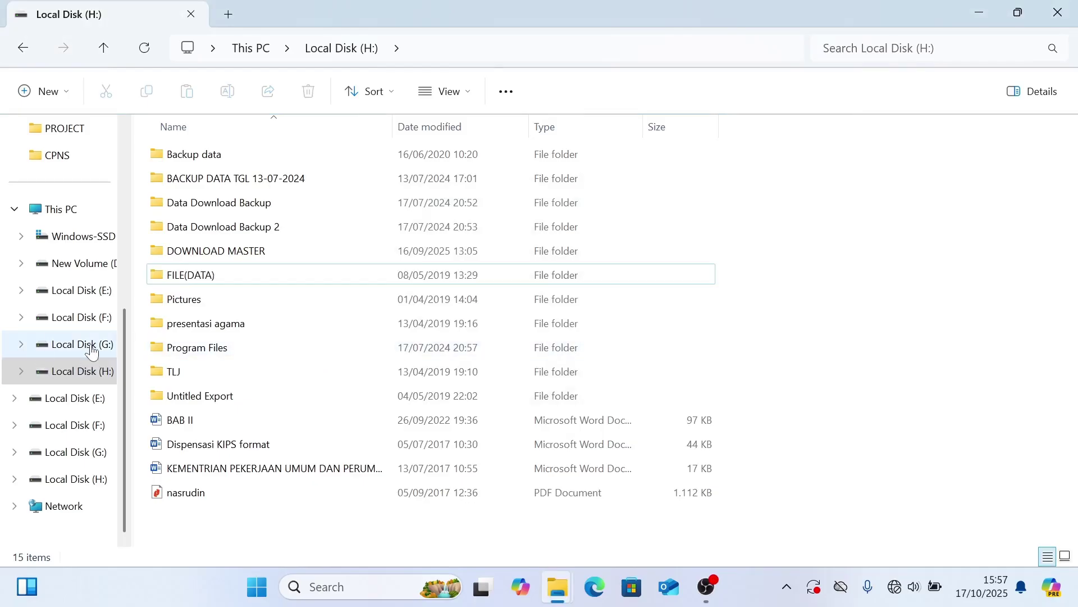
Return to the game's FL26 folder on drive D: and launch FL26 switcher.
{"action": "scroll", "coordinate": [93, 351], "scroll_direction": "up", "scroll_amount": 3}
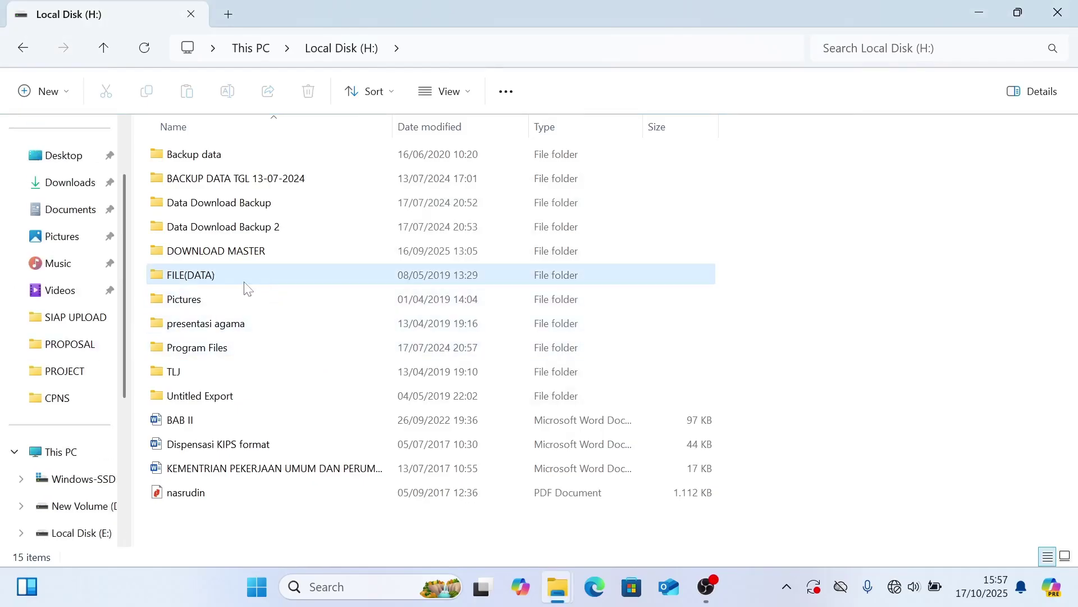
{"action": "scroll", "coordinate": [45, 405], "scroll_direction": "down", "scroll_amount": 2}
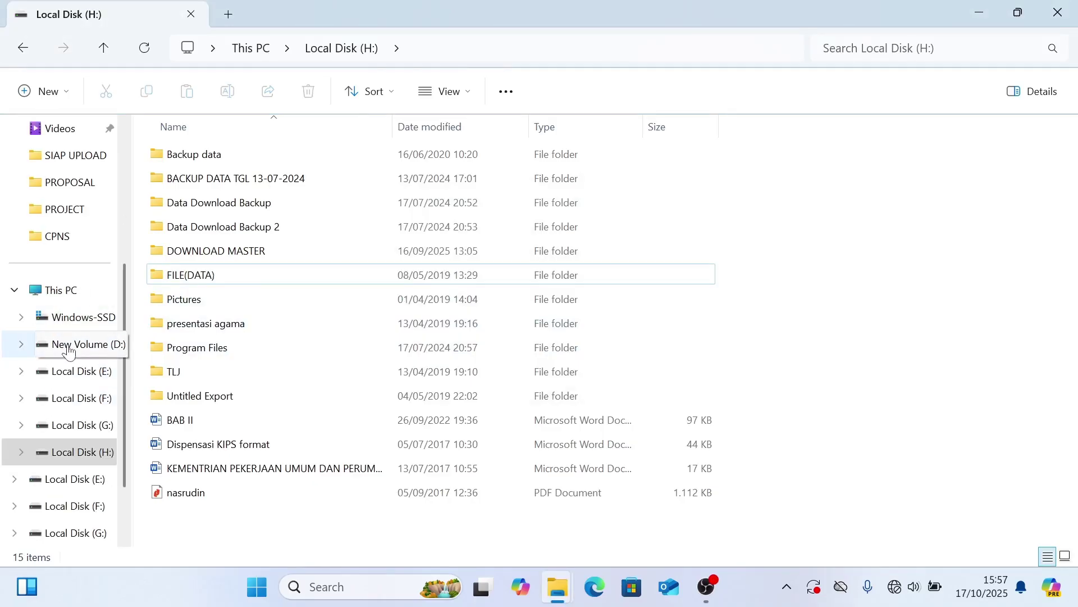
{"action": "scroll", "coordinate": [75, 327], "scroll_direction": "up", "scroll_amount": 3}
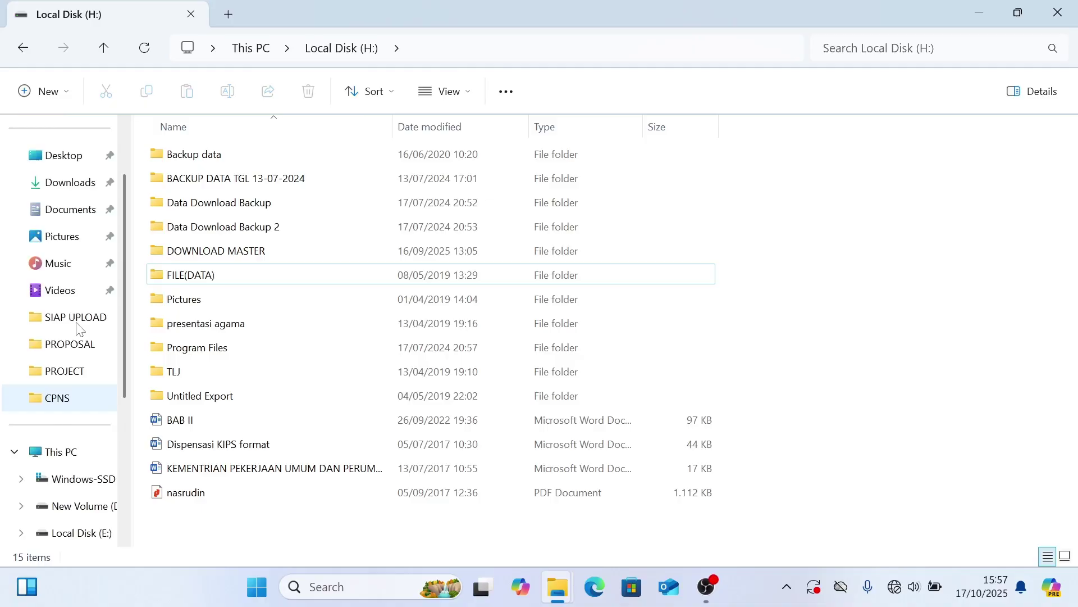
{"action": "scroll", "coordinate": [45, 336], "scroll_direction": "down", "scroll_amount": 3}
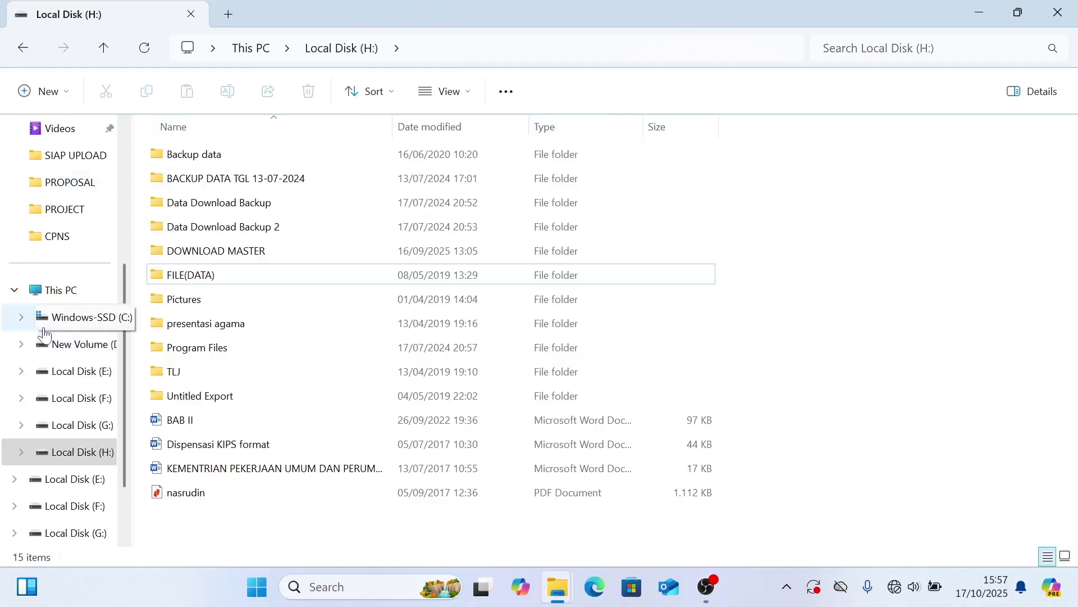
{"action": "key", "text": "alt+Left"}
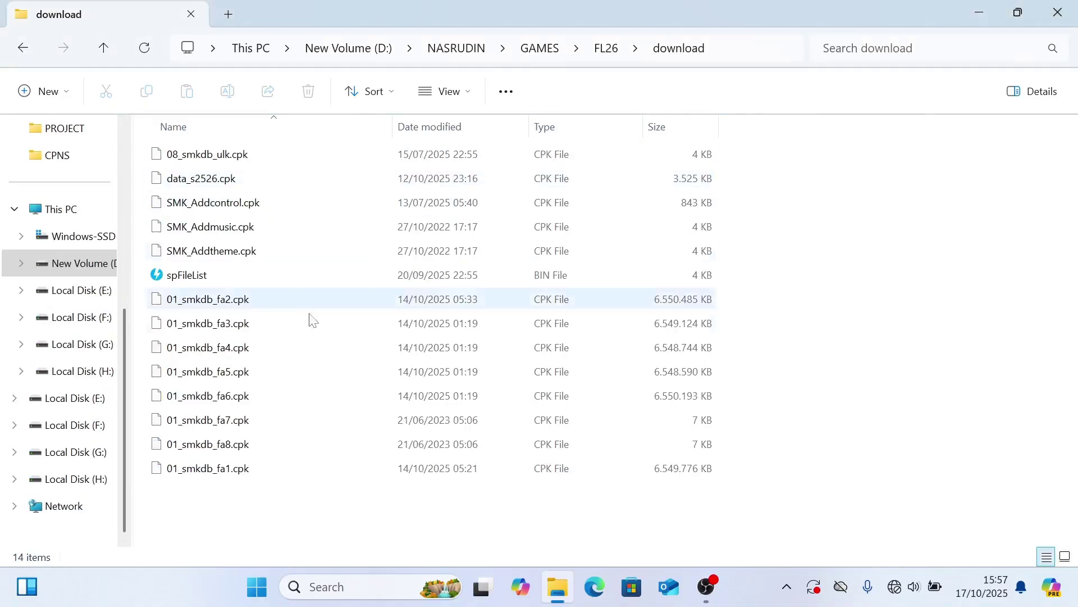
{"action": "left_click", "coordinate": [617, 54]}
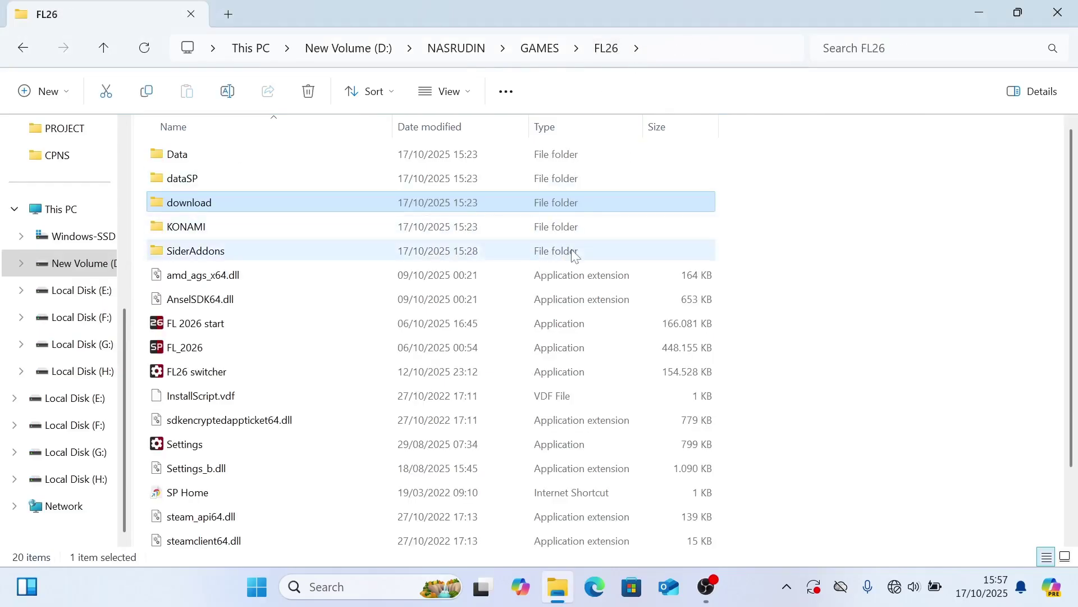
{"action": "left_click", "coordinate": [196, 378]}
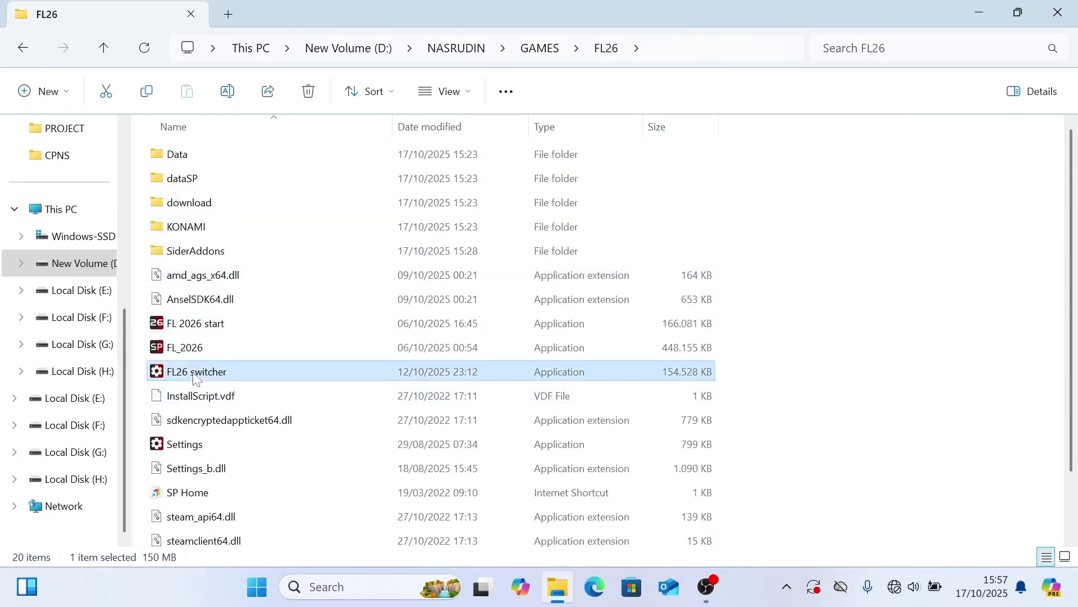
{"action": "key", "text": "Return"}
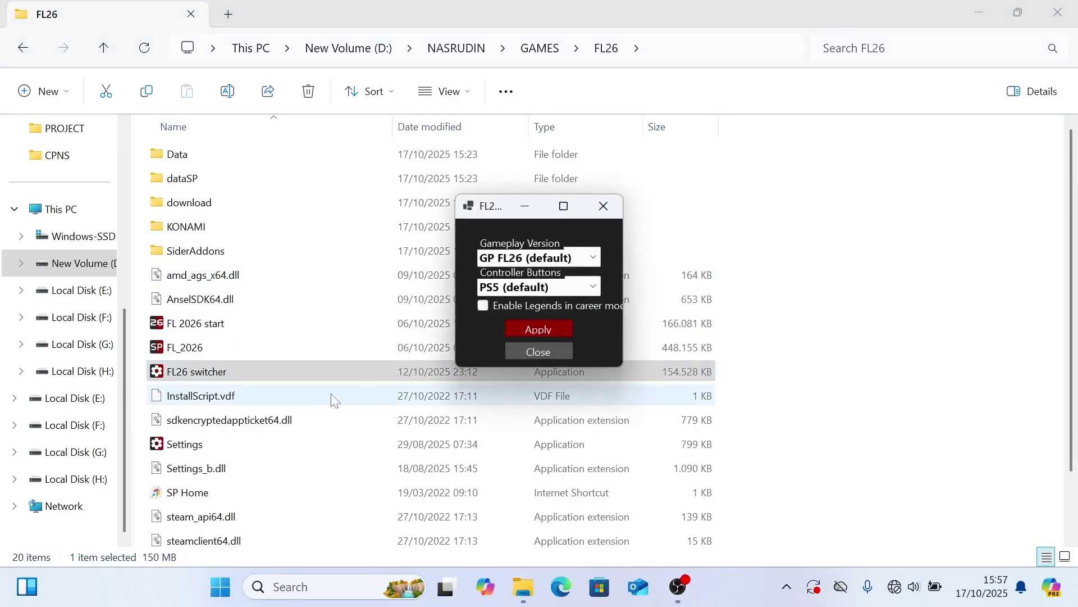
Review the available gameplay versions and controller button styles in FL26 switcher, then close it without applying changes.
{"action": "left_click", "coordinate": [574, 255]}
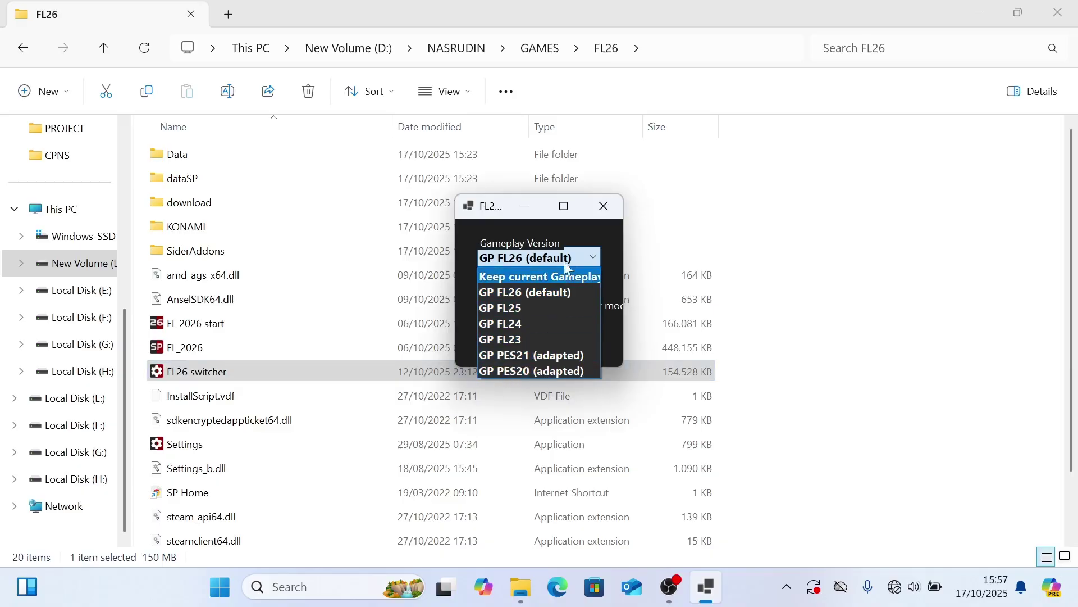
{"action": "left_click", "coordinate": [539, 257]}
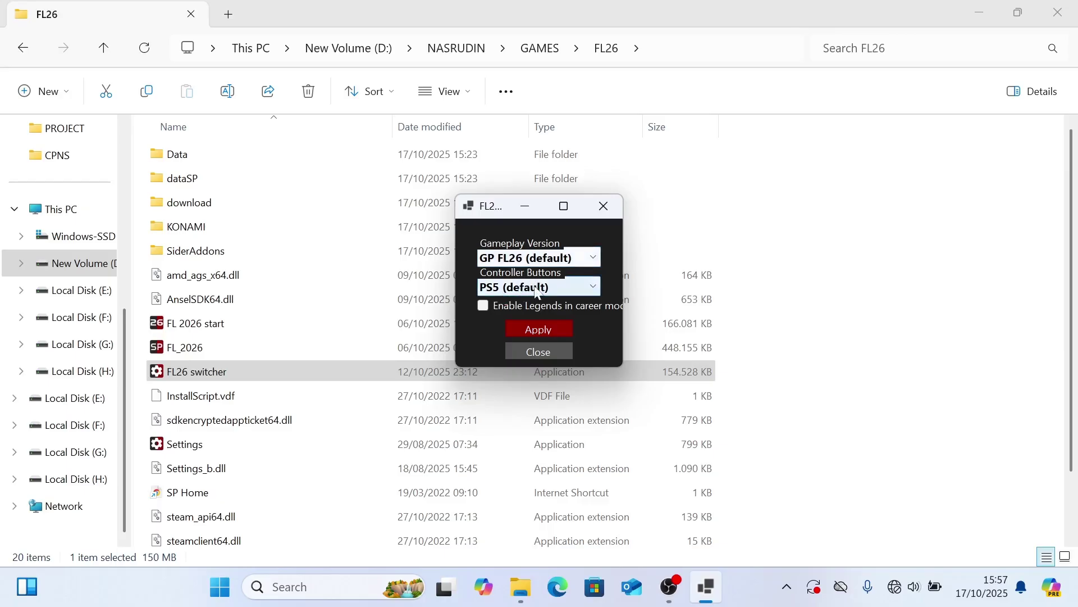
{"action": "left_click", "coordinate": [571, 293]}
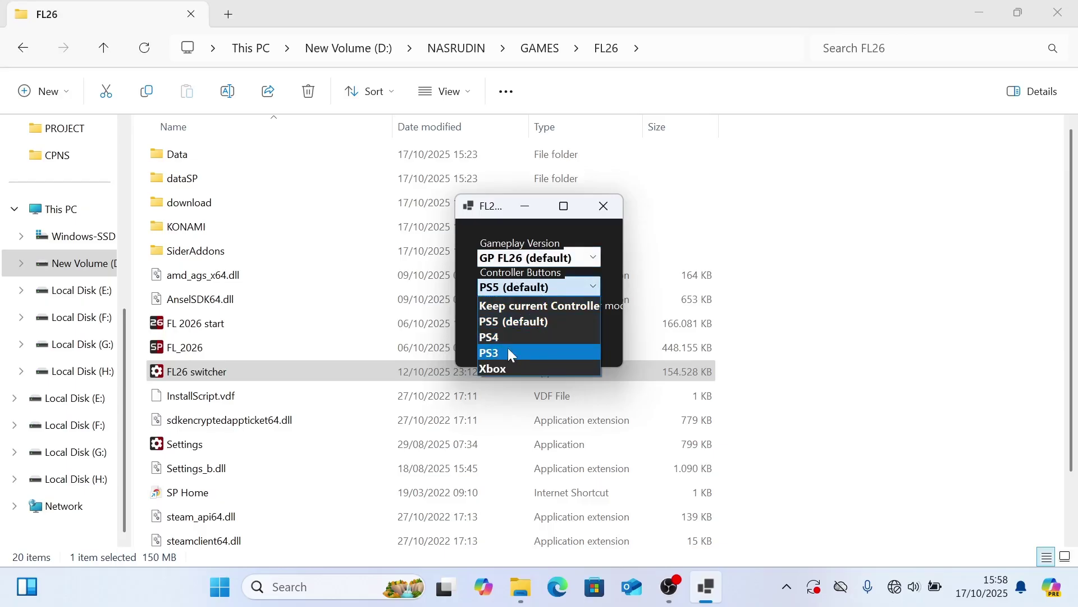
{"action": "left_click", "coordinate": [561, 292]}
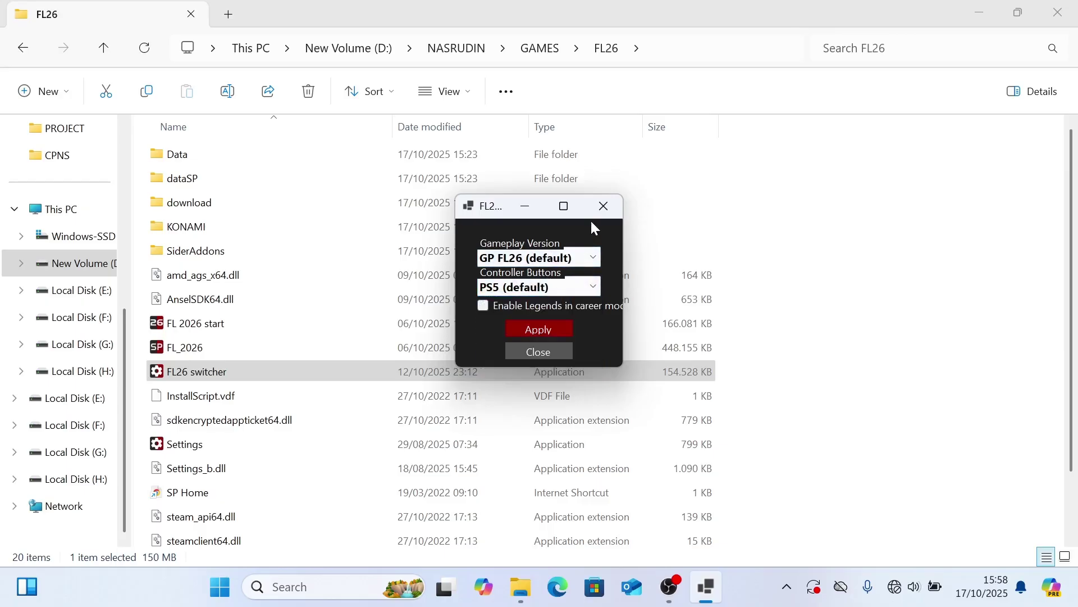
{"action": "left_click", "coordinate": [606, 205]}
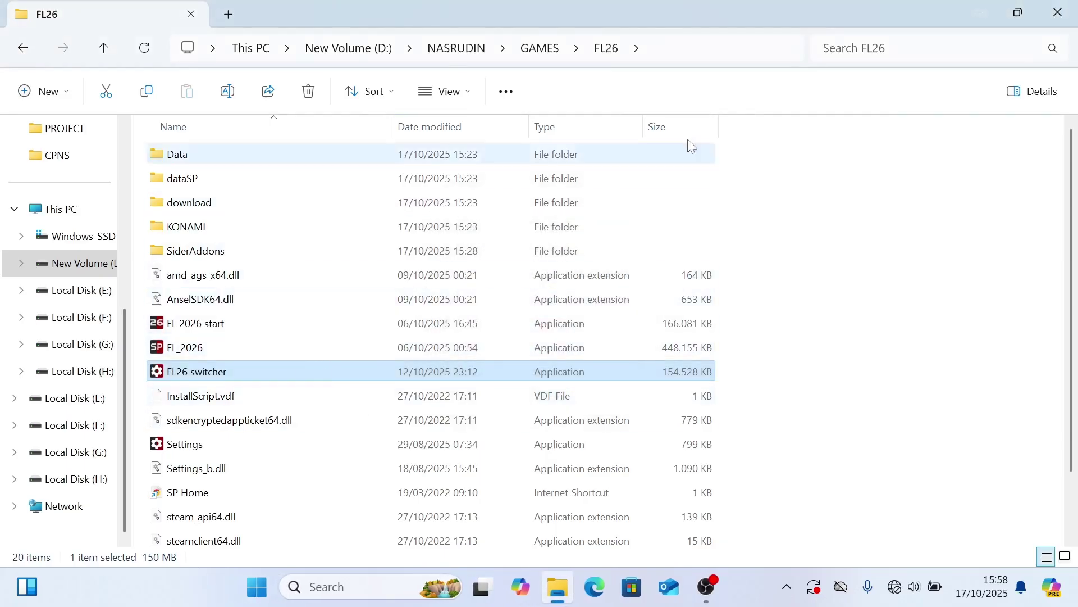
Close the FL26 folder window, launch Football Life 2026 from the desktop and continue past the title screen to the main menu.
{"action": "scroll", "coordinate": [483, 295], "scroll_direction": "down", "scroll_amount": 2}
{"action": "scroll", "coordinate": [495, 306], "scroll_direction": "up", "scroll_amount": 2}
{"action": "scroll", "coordinate": [408, 337], "scroll_direction": "down", "scroll_amount": 2}
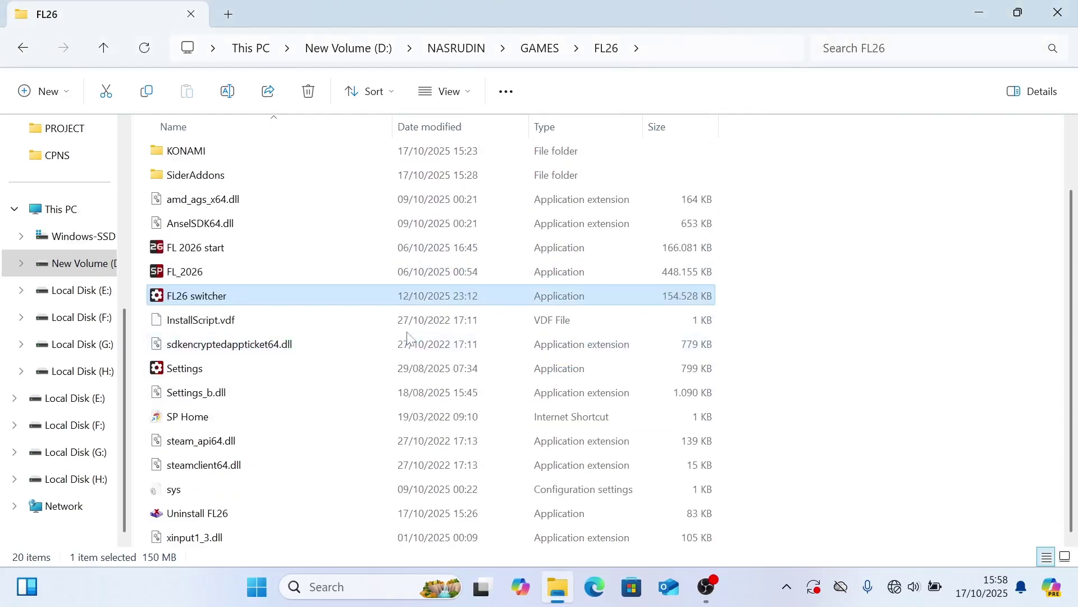
{"action": "left_click", "coordinate": [1058, 12]}
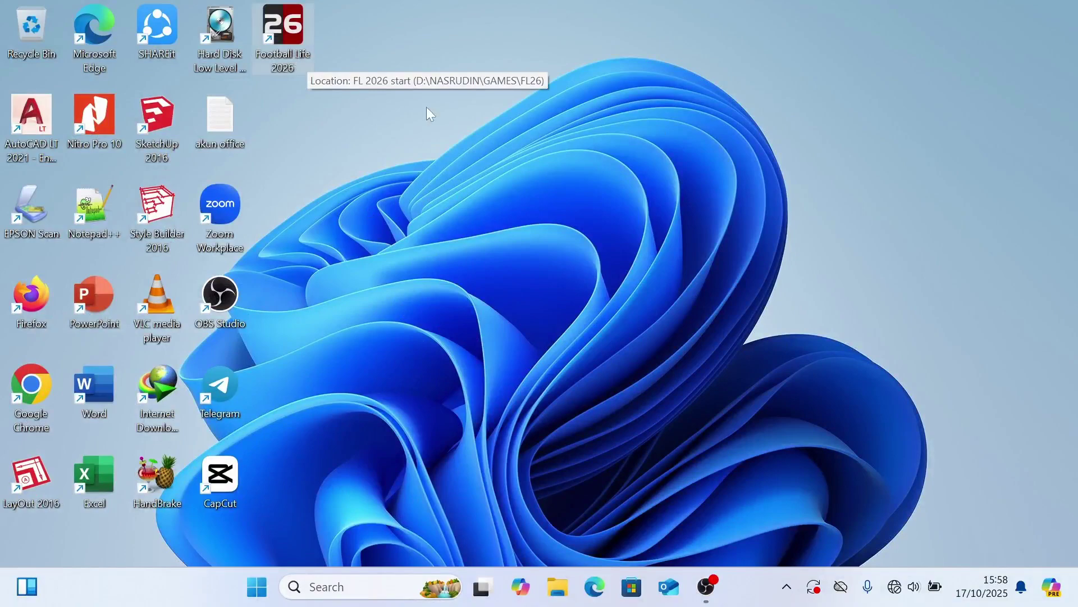
{"action": "double_click", "coordinate": [288, 39]}
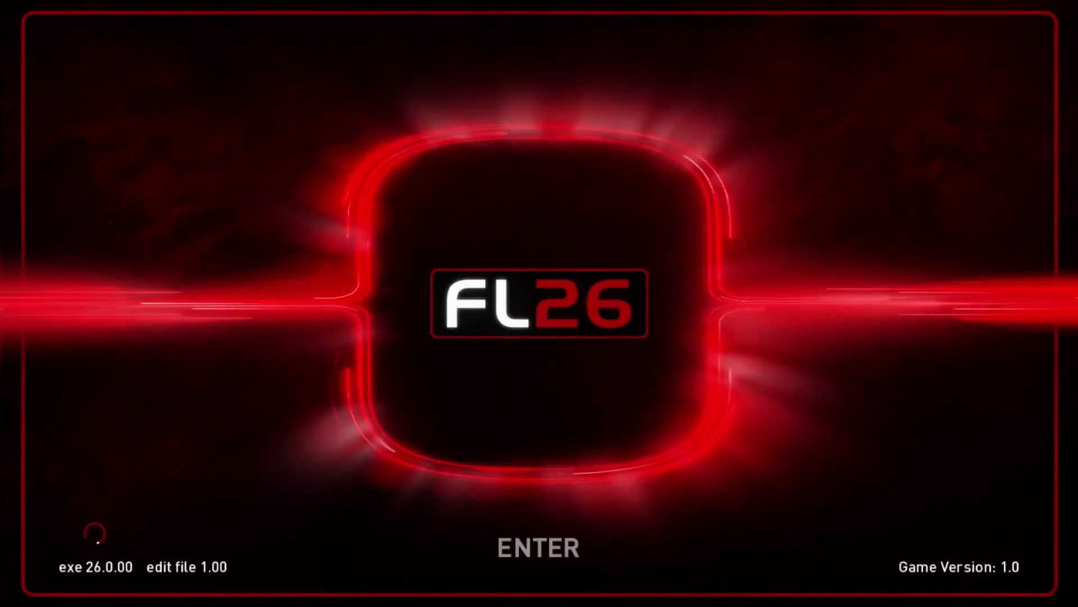
{"action": "key", "text": "Return"}
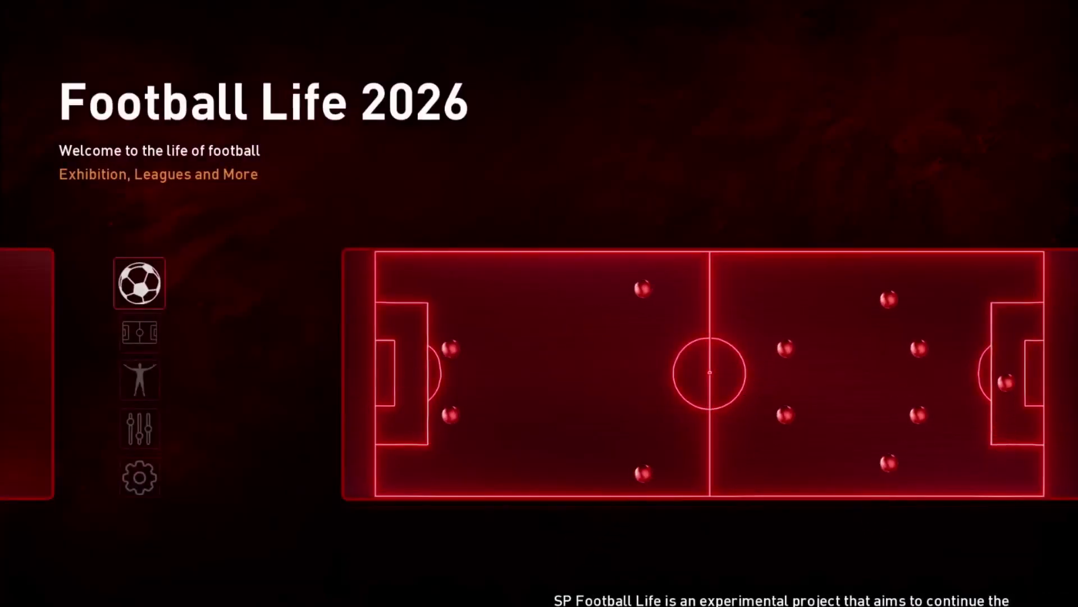
Browse the main menu sections and open Settings.
{"action": "key", "text": "Right"}
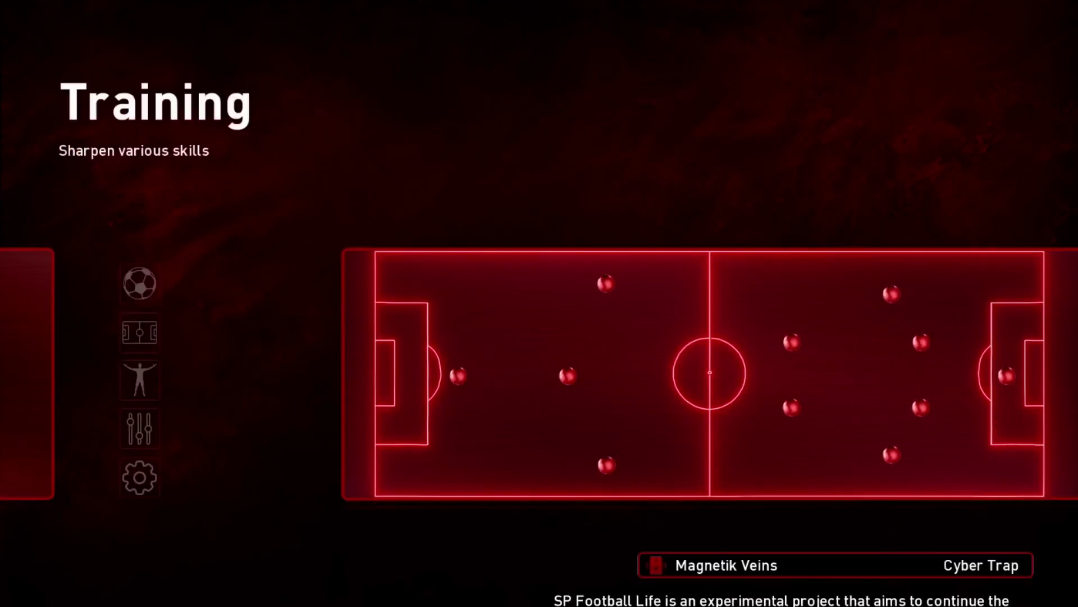
{"action": "key", "text": "Right"}
{"action": "key", "text": "Left"}
{"action": "key", "text": "Left"}
{"action": "key", "text": "Left"}
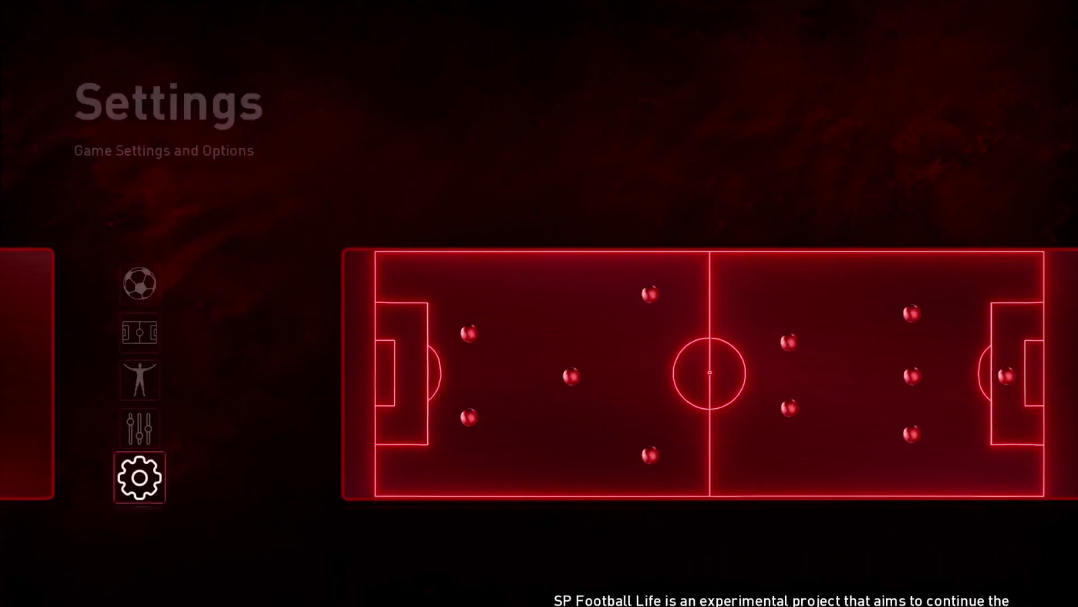
{"action": "key", "text": "Left"}
{"action": "key", "text": "Left"}
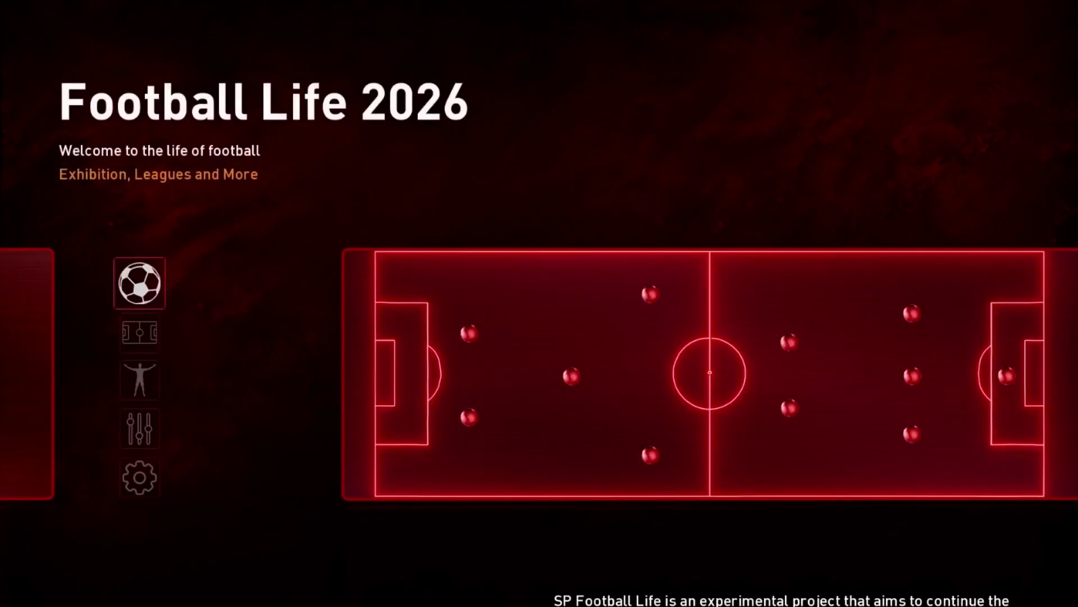
{"action": "key", "text": "Right"}
{"action": "key", "text": "Right"}
{"action": "key", "text": "Right"}
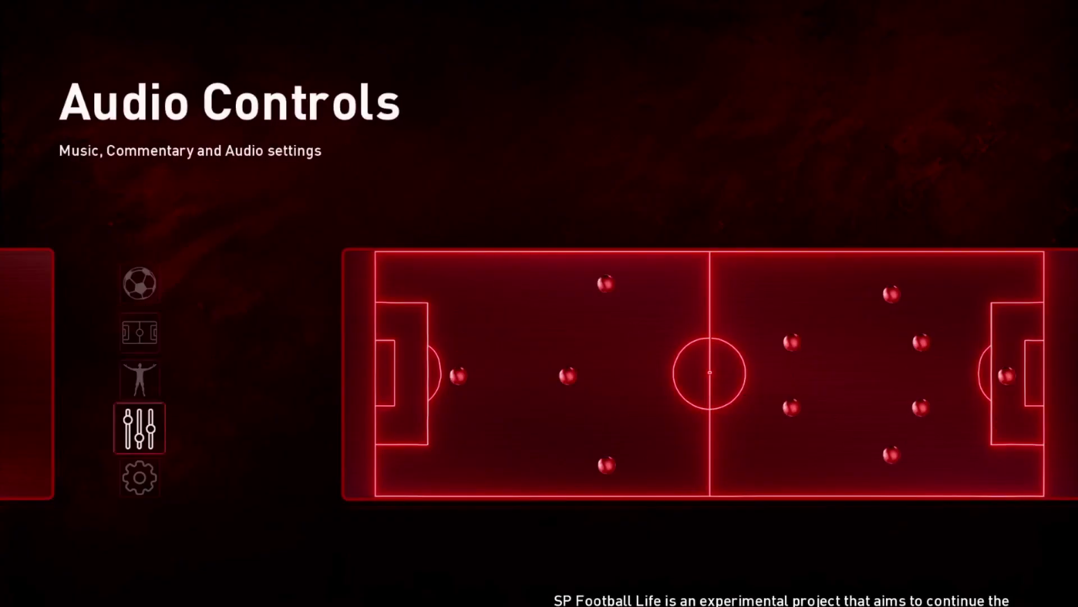
{"action": "key", "text": "Right"}
{"action": "key", "text": "Return"}
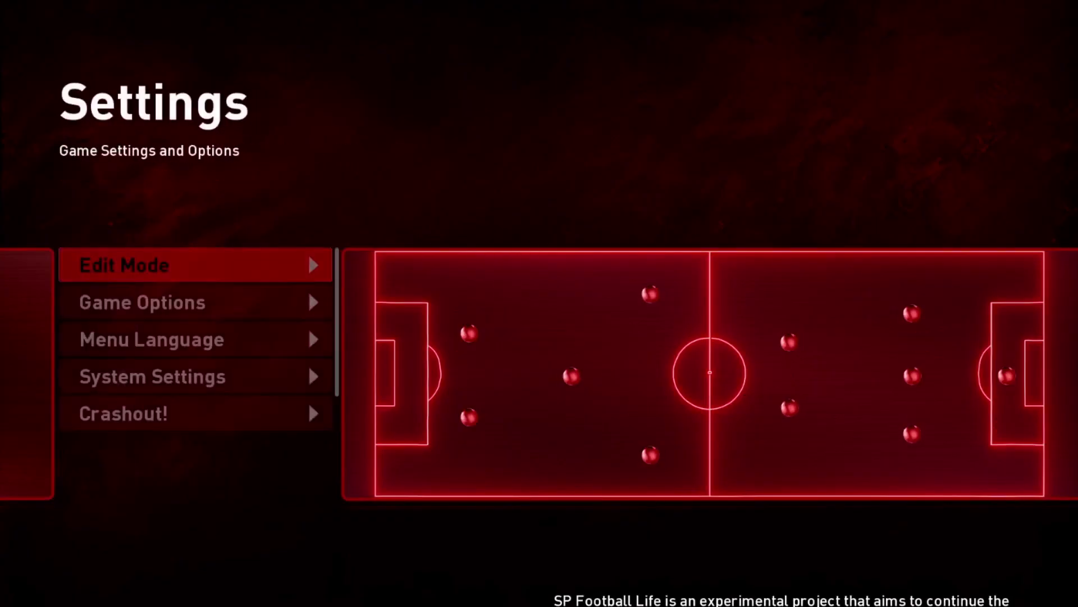
Enter Edit Mode, choose Edit Player in the Players section, and open the Arsenal FC squad from the Premier League.
{"action": "key", "text": "Return"}
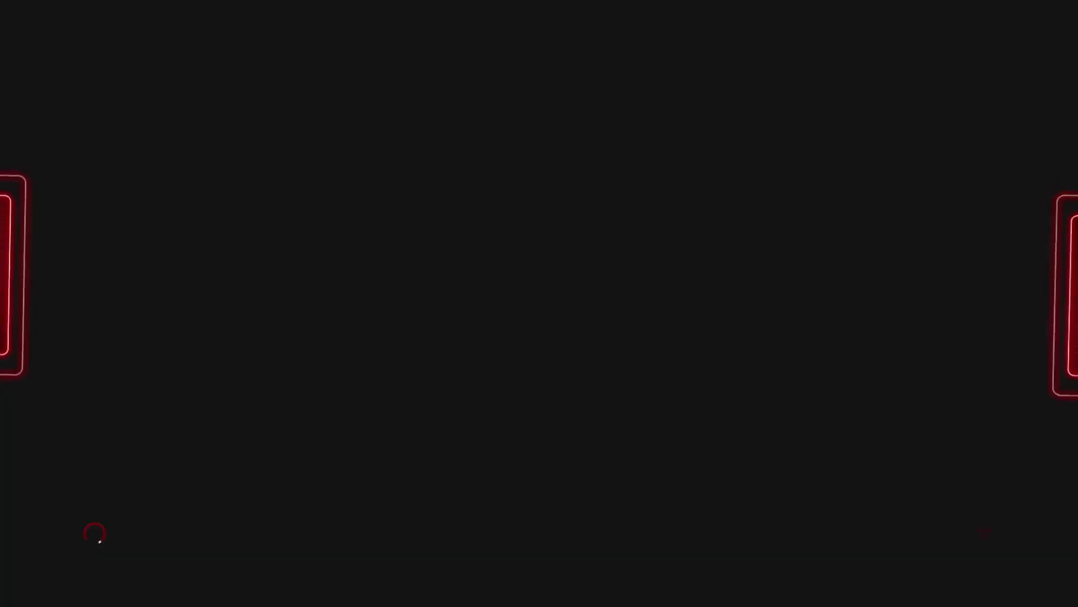
{"action": "key", "text": "Return"}
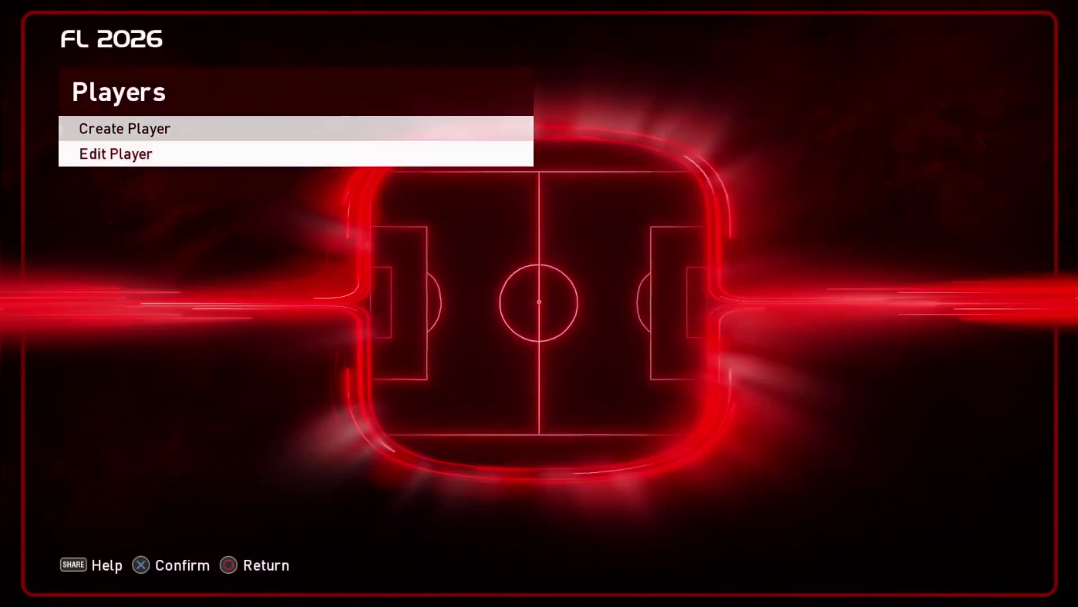
{"action": "key", "text": "Return"}
{"action": "key", "text": "Down"}
{"action": "key", "text": "Down"}
{"action": "key", "text": "Return"}
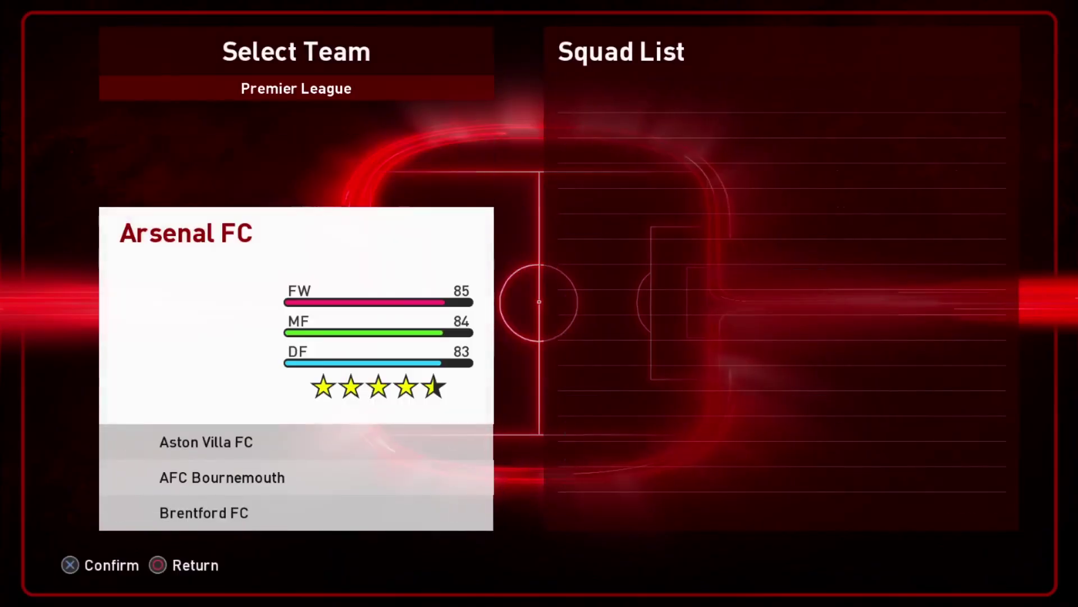
{"action": "key", "text": "Return"}
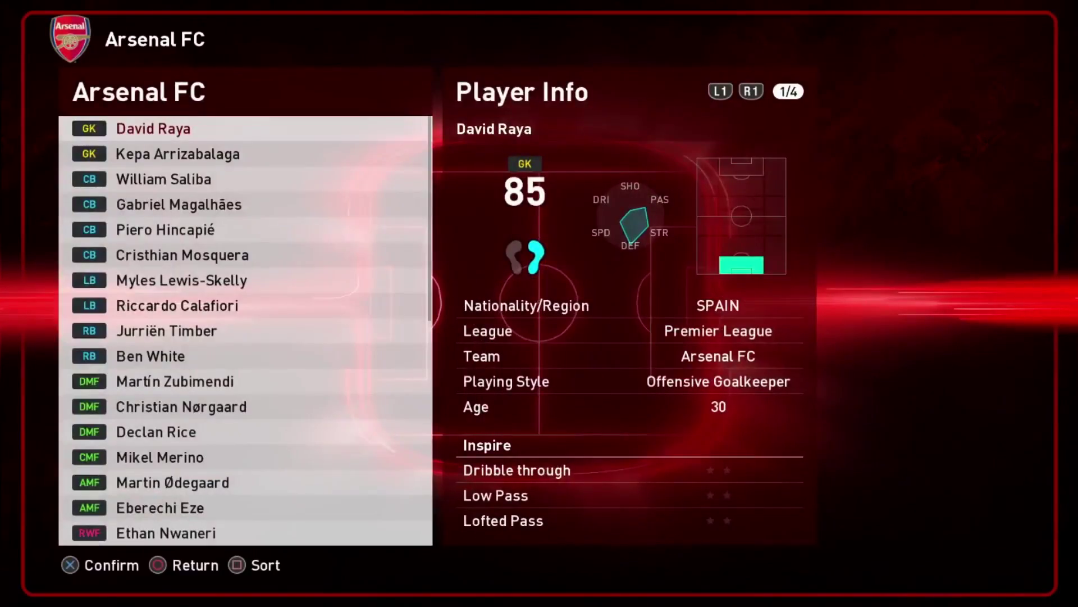
Examine the player faces and info through the whole Arsenal FC squad, then return to the Premier League team list.
{"action": "key", "text": "Down"}
{"action": "key", "text": "Down"}
{"action": "key", "text": "Down"}
{"action": "key", "text": "Down"}
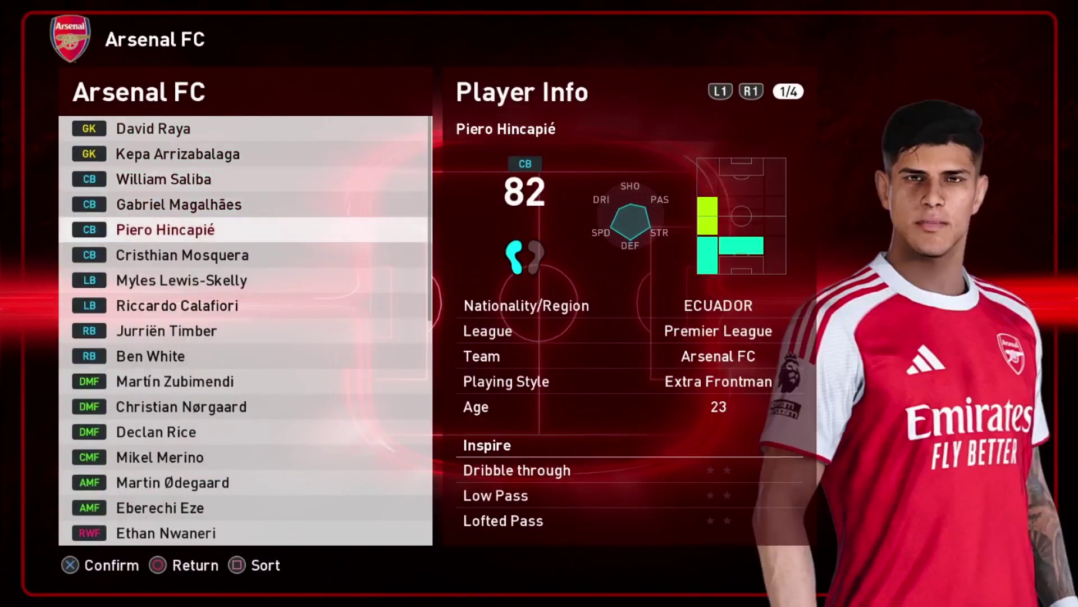
{"action": "key", "text": "Down"}
{"action": "key", "text": "Down"}
{"action": "key", "text": "Down"}
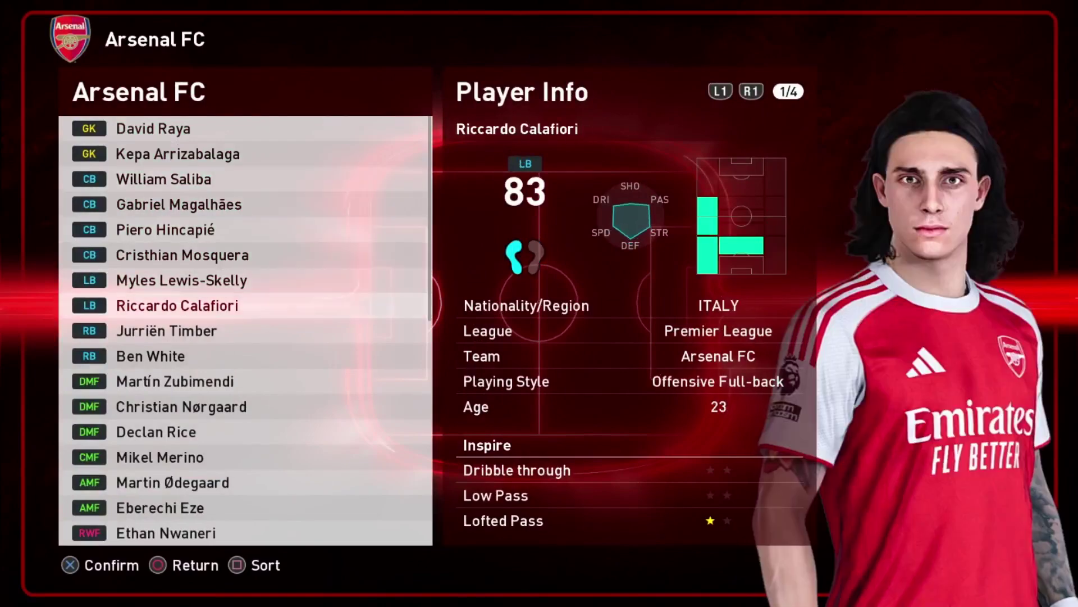
{"action": "key", "text": "Down"}
{"action": "key", "text": "Down"}
{"action": "key", "text": "Down"}
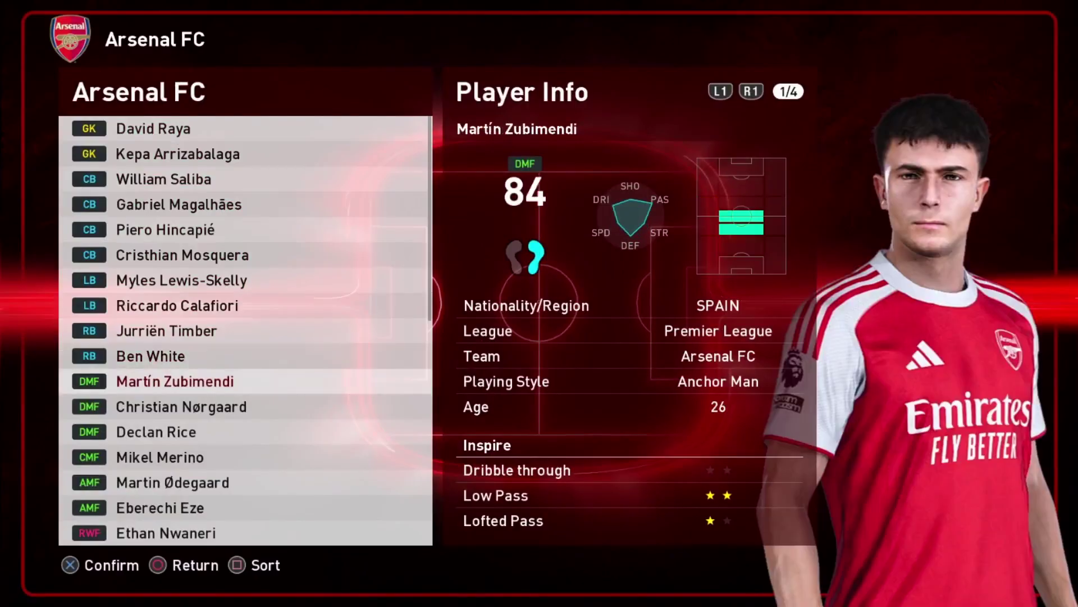
{"action": "key", "text": "Down"}
{"action": "key", "text": "Down"}
{"action": "key", "text": "Down"}
{"action": "key", "text": "Down"}
{"action": "key", "text": "Down"}
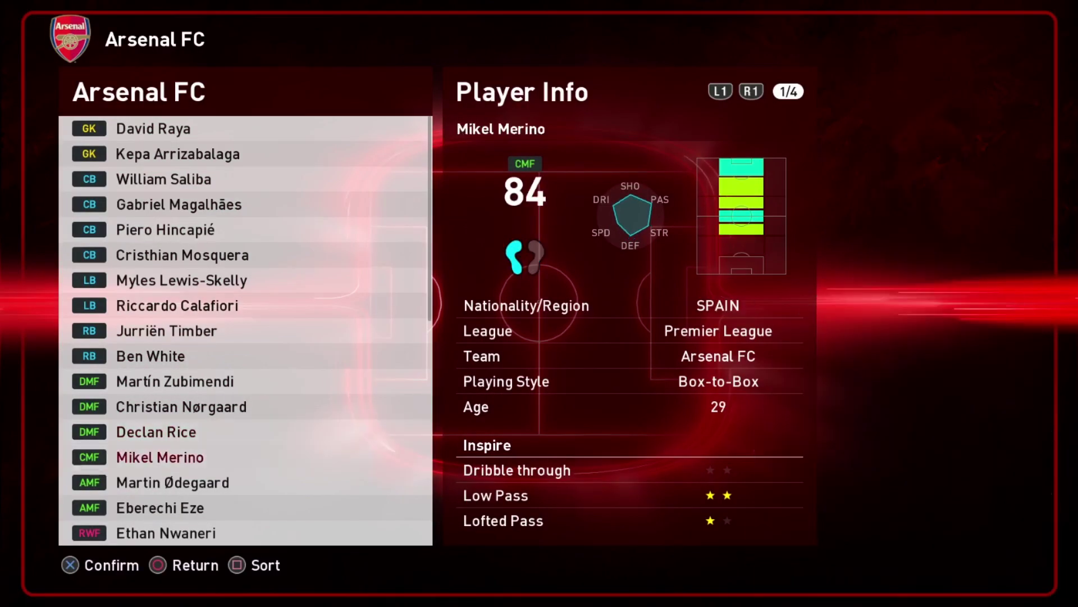
{"action": "key", "text": "Down"}
{"action": "key", "text": "Down"}
{"action": "key", "text": "Down"}
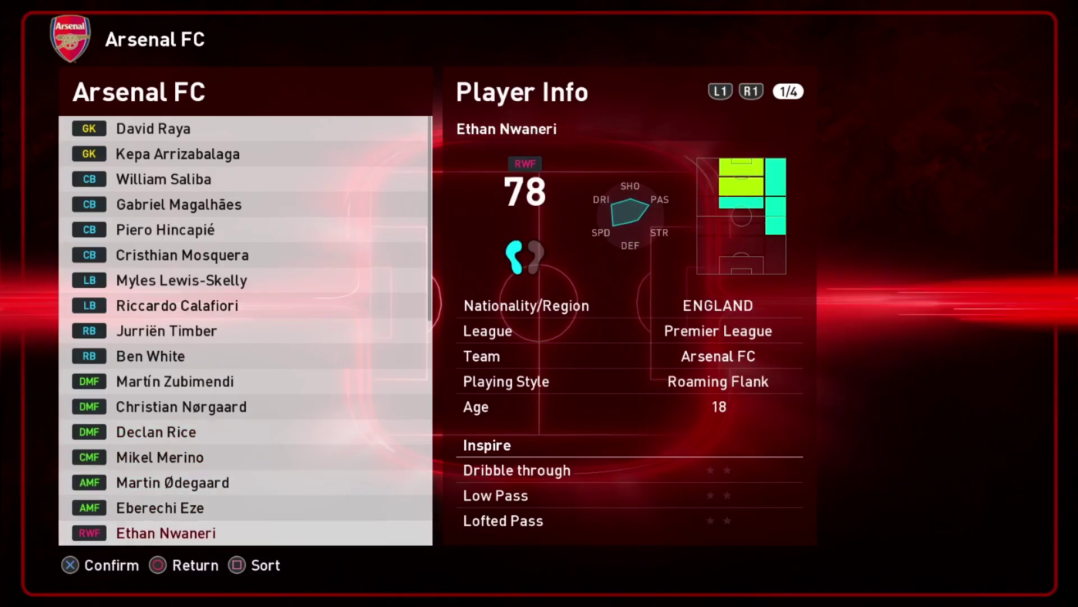
{"action": "key", "text": "Down"}
{"action": "key", "text": "Down"}
{"action": "key", "text": "Down"}
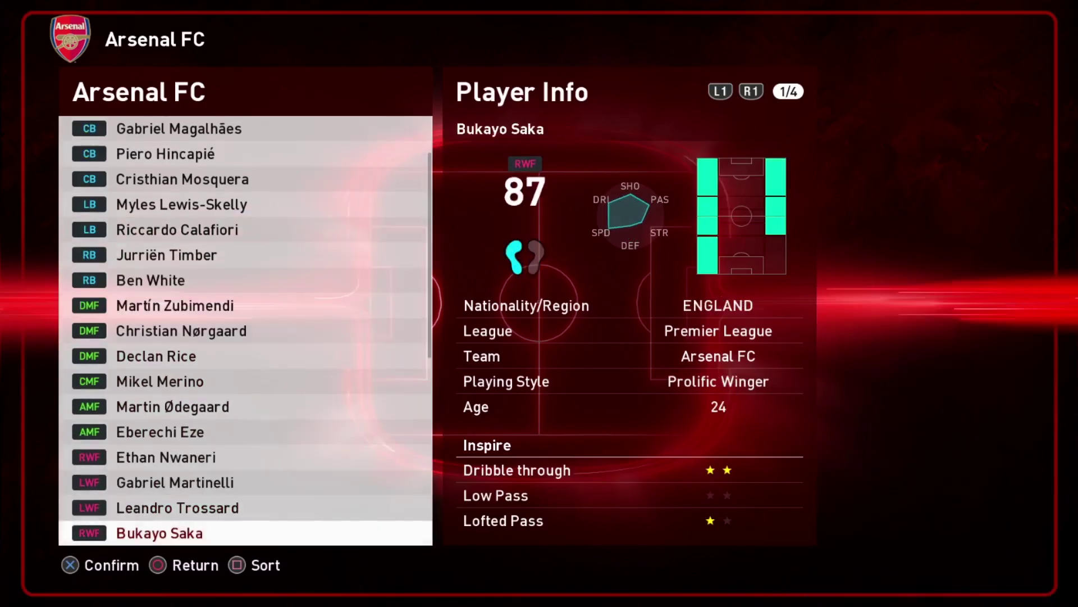
{"action": "key", "text": "Down"}
{"action": "key", "text": "Down"}
{"action": "key", "text": "Down"}
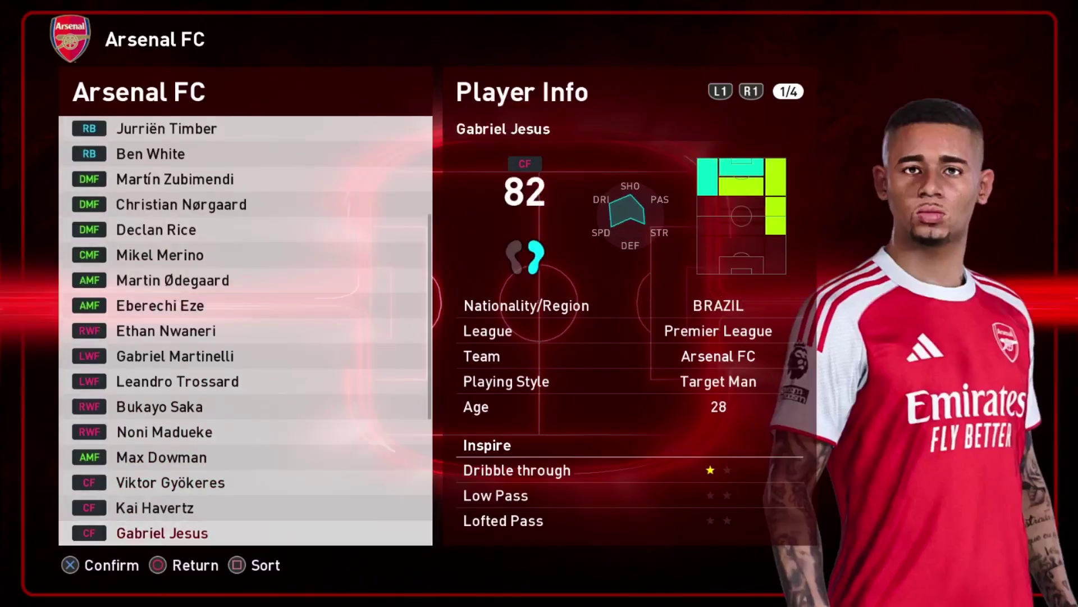
{"action": "key", "text": "Down"}
{"action": "key", "text": "Down"}
{"action": "key", "text": "Down"}
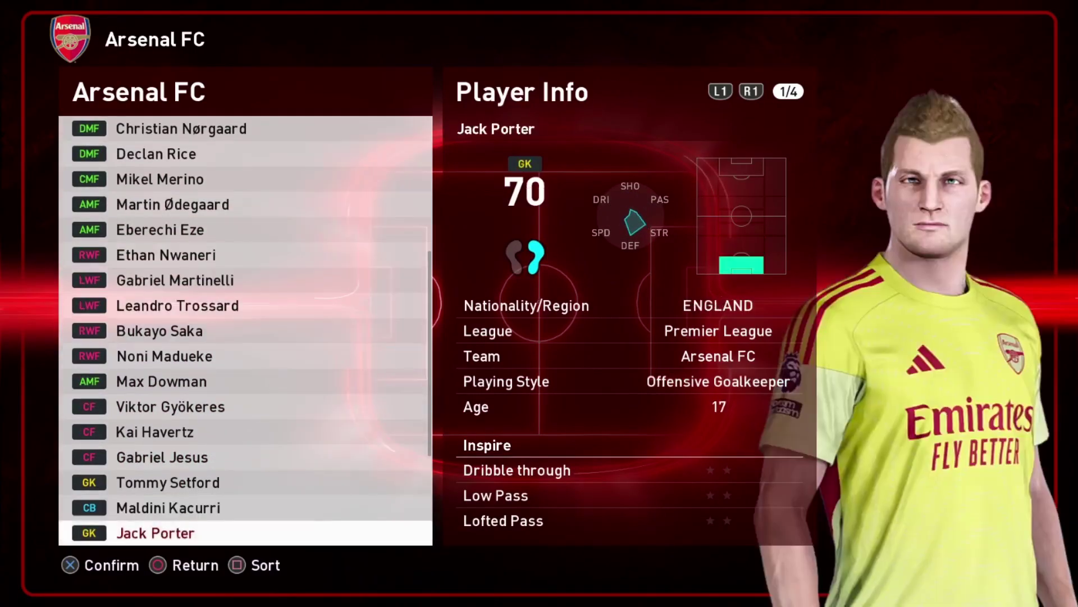
{"action": "key", "text": "Down"}
{"action": "key", "text": "Down"}
{"action": "key", "text": "Down"}
{"action": "key", "text": "Down"}
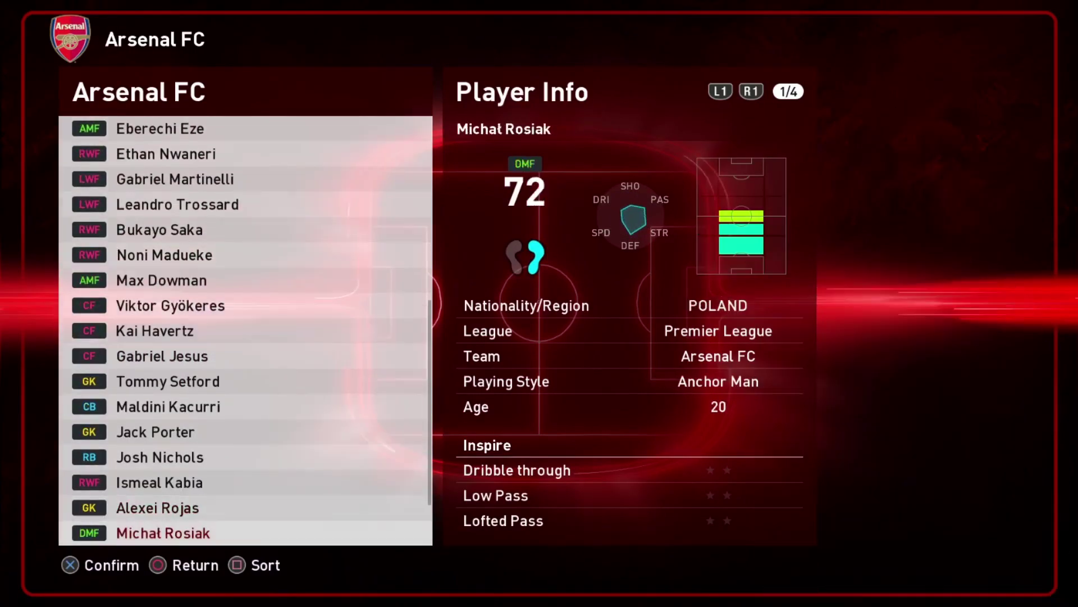
{"action": "key", "text": "Down"}
{"action": "key", "text": "Down"}
{"action": "key", "text": "Down"}
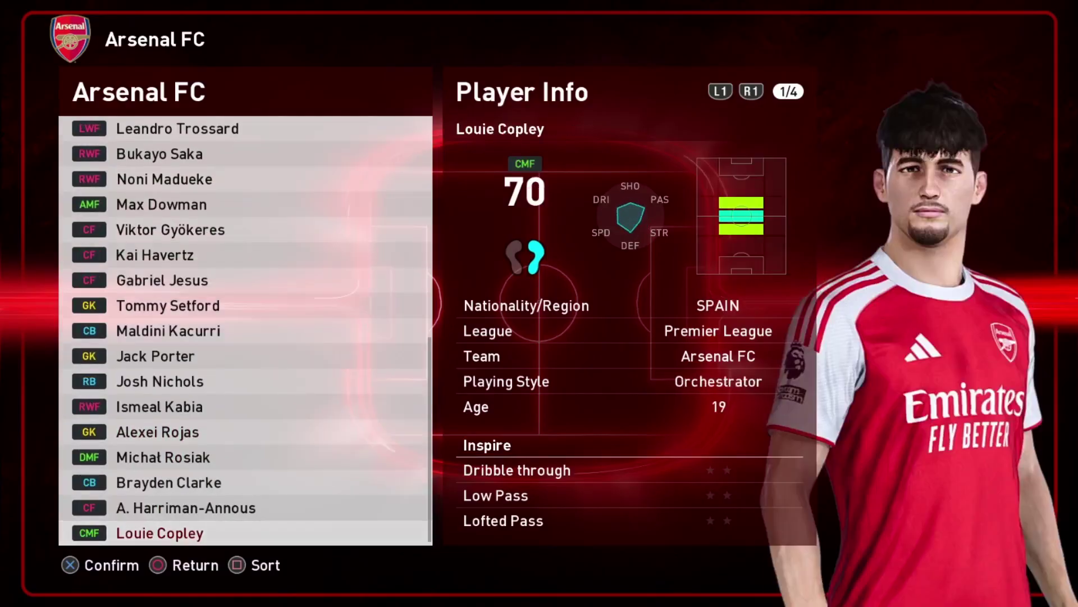
{"action": "key", "text": "Escape"}
Move through the Premier League teams to Chelsea FC to bring up its squad list.
{"action": "key", "text": "Down"}
{"action": "key", "text": "Down"}
{"action": "key", "text": "Down"}
{"action": "key", "text": "Down"}
{"action": "key", "text": "Down"}
{"action": "key", "text": "Down"}
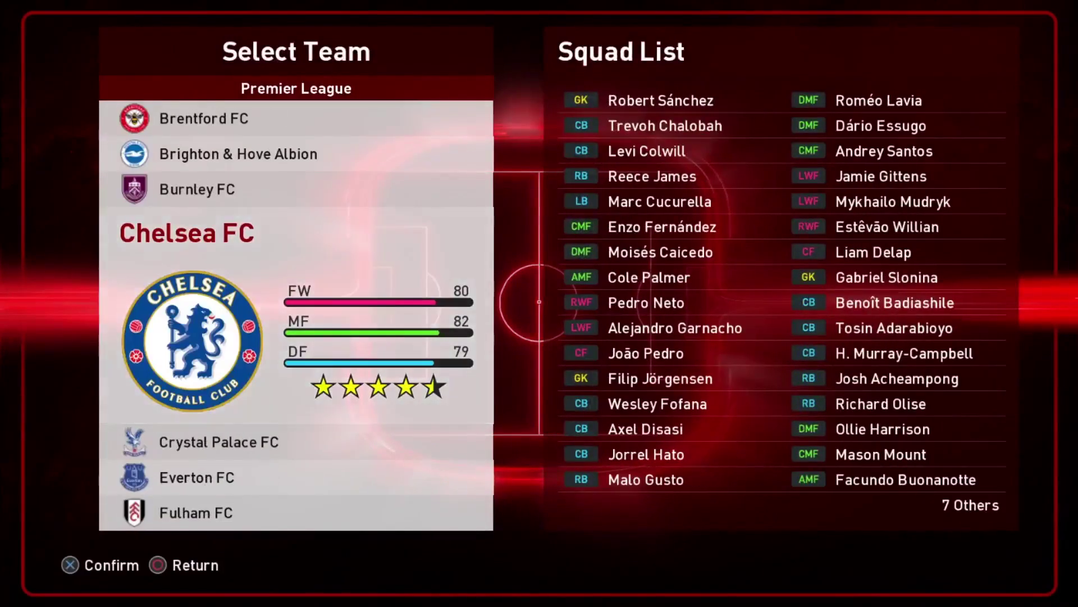